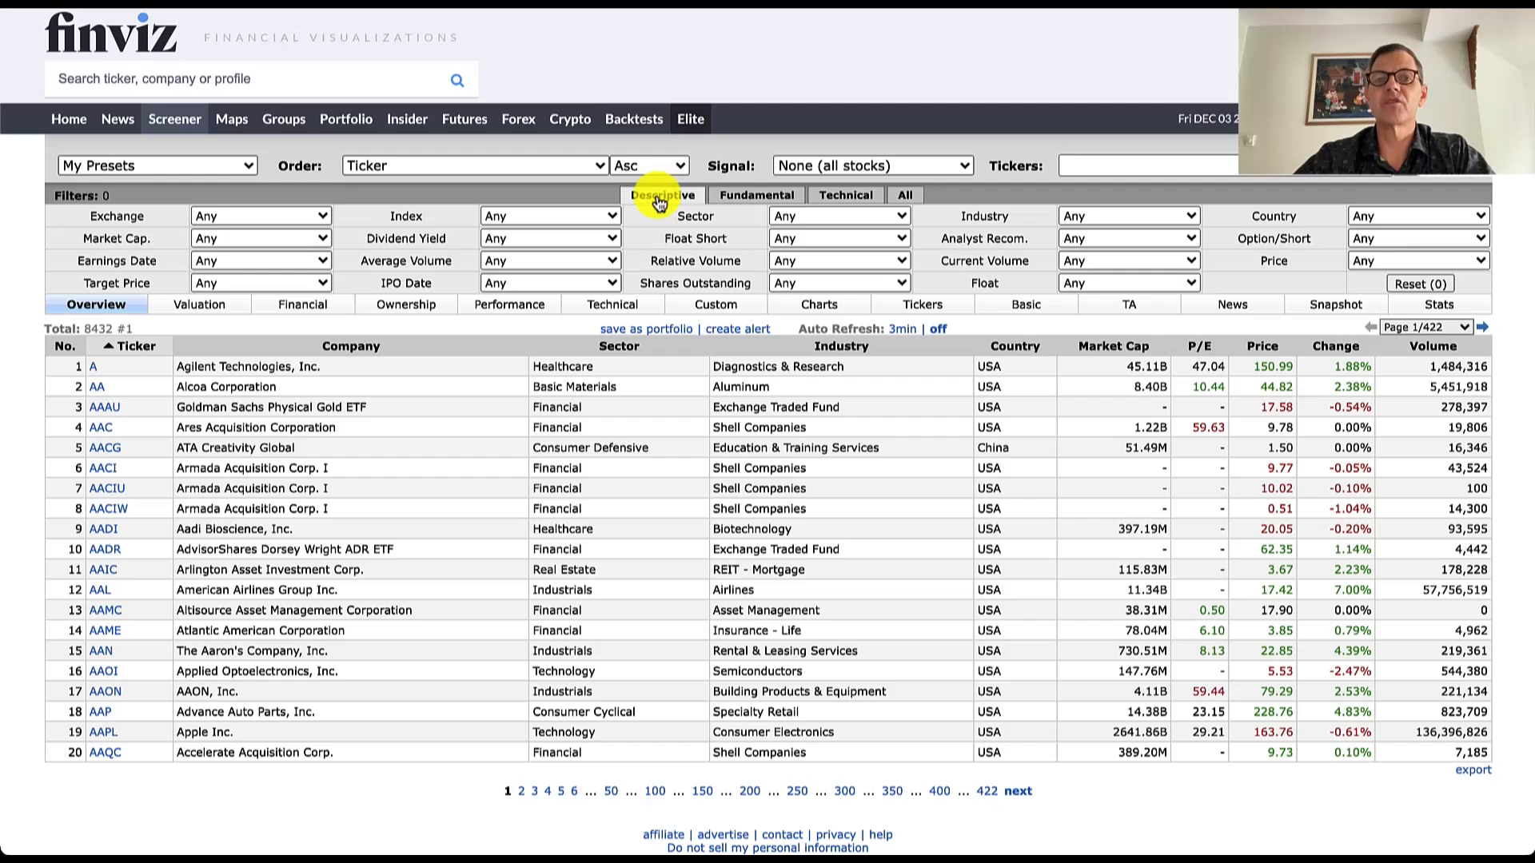
Show all screener filters and set Net Profit Margin to Over 15%
left_click(905, 198)
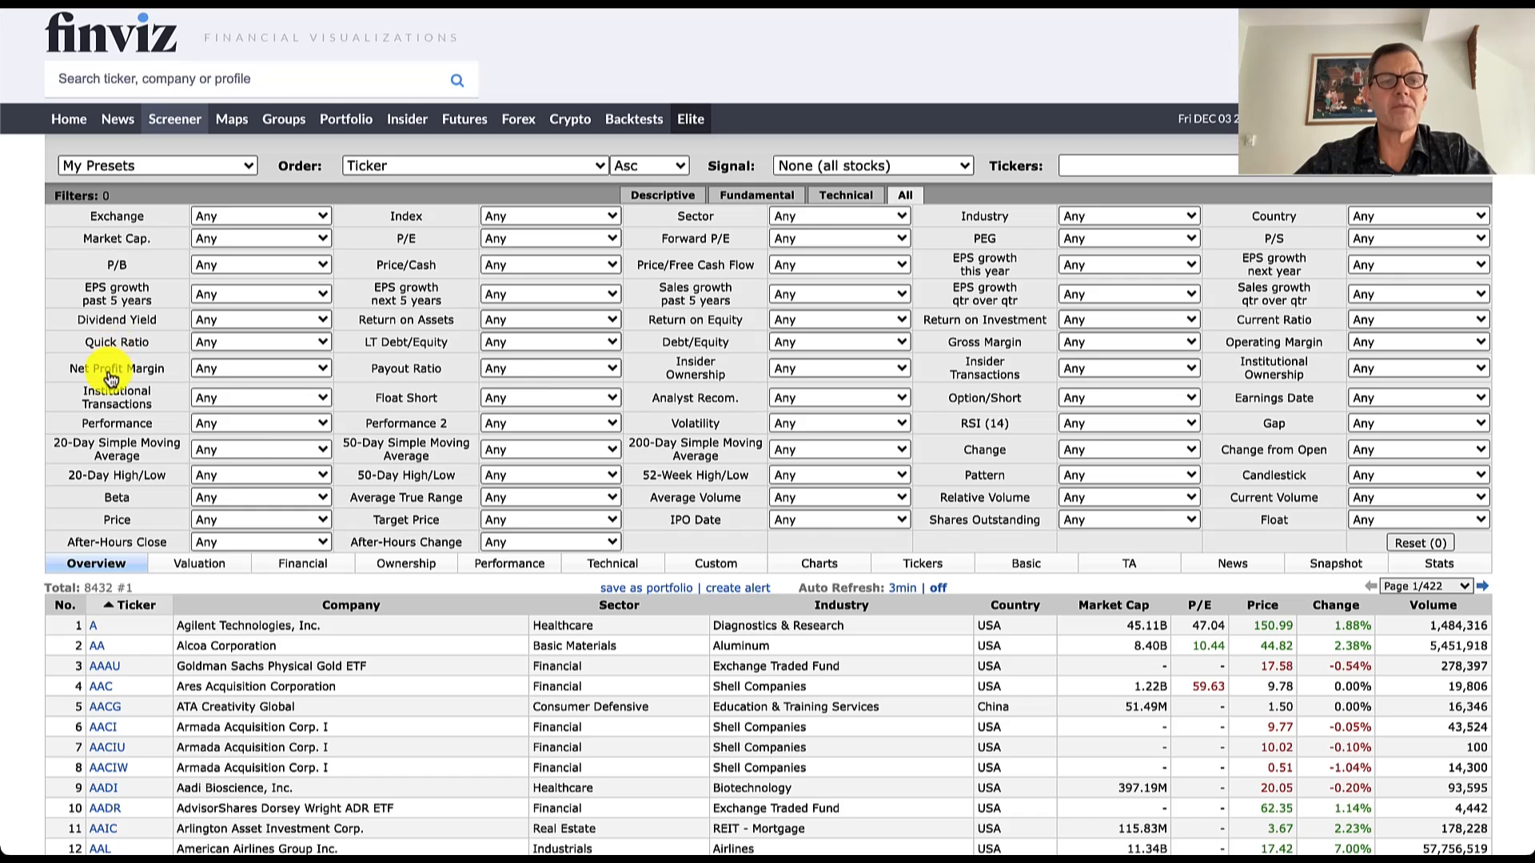
left_click(206, 367)
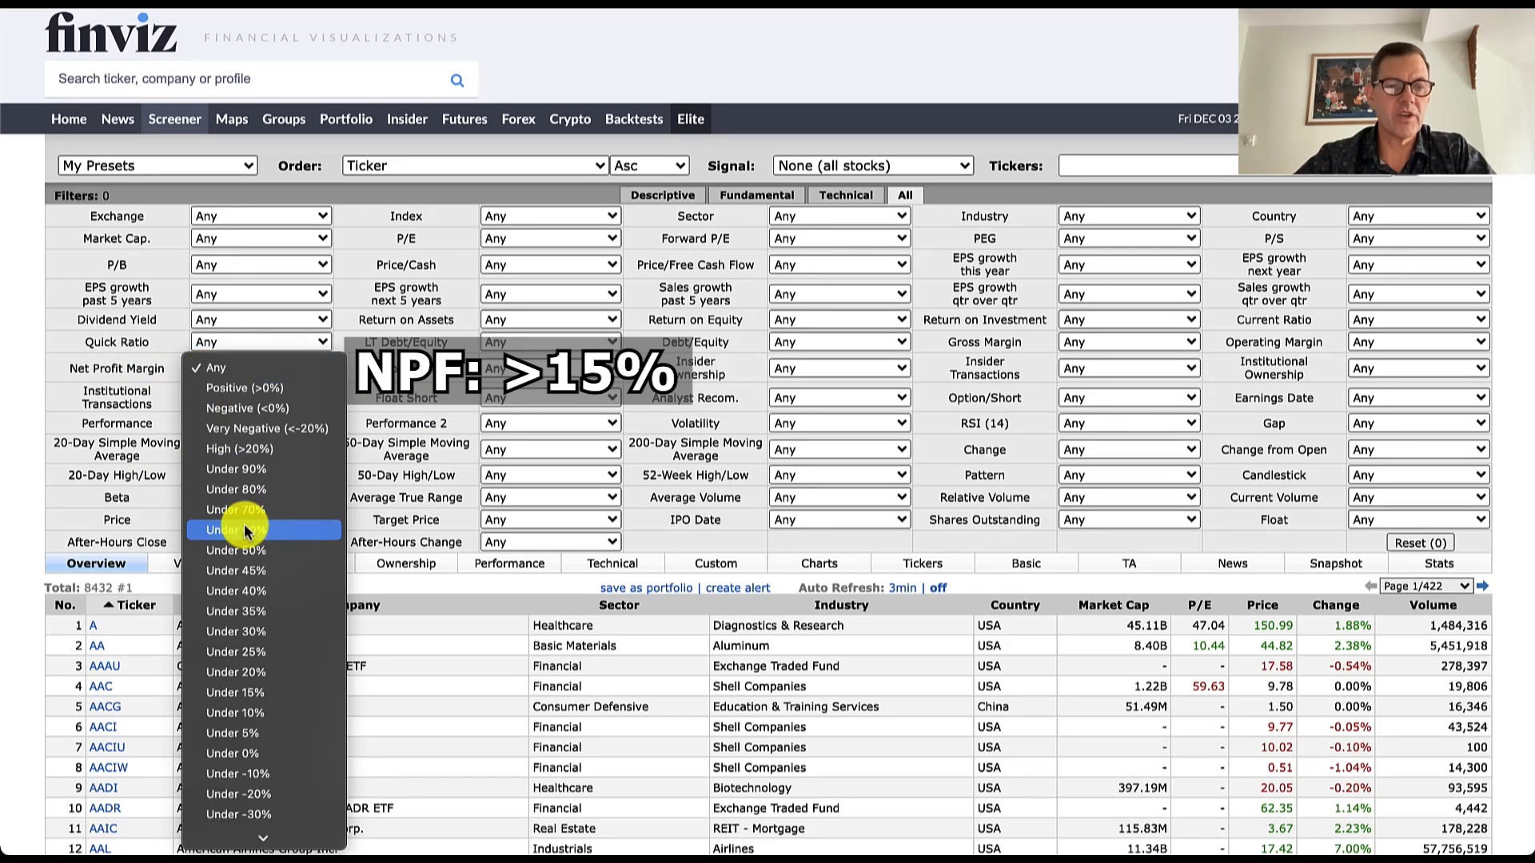
scroll(246, 530, "down", 5)
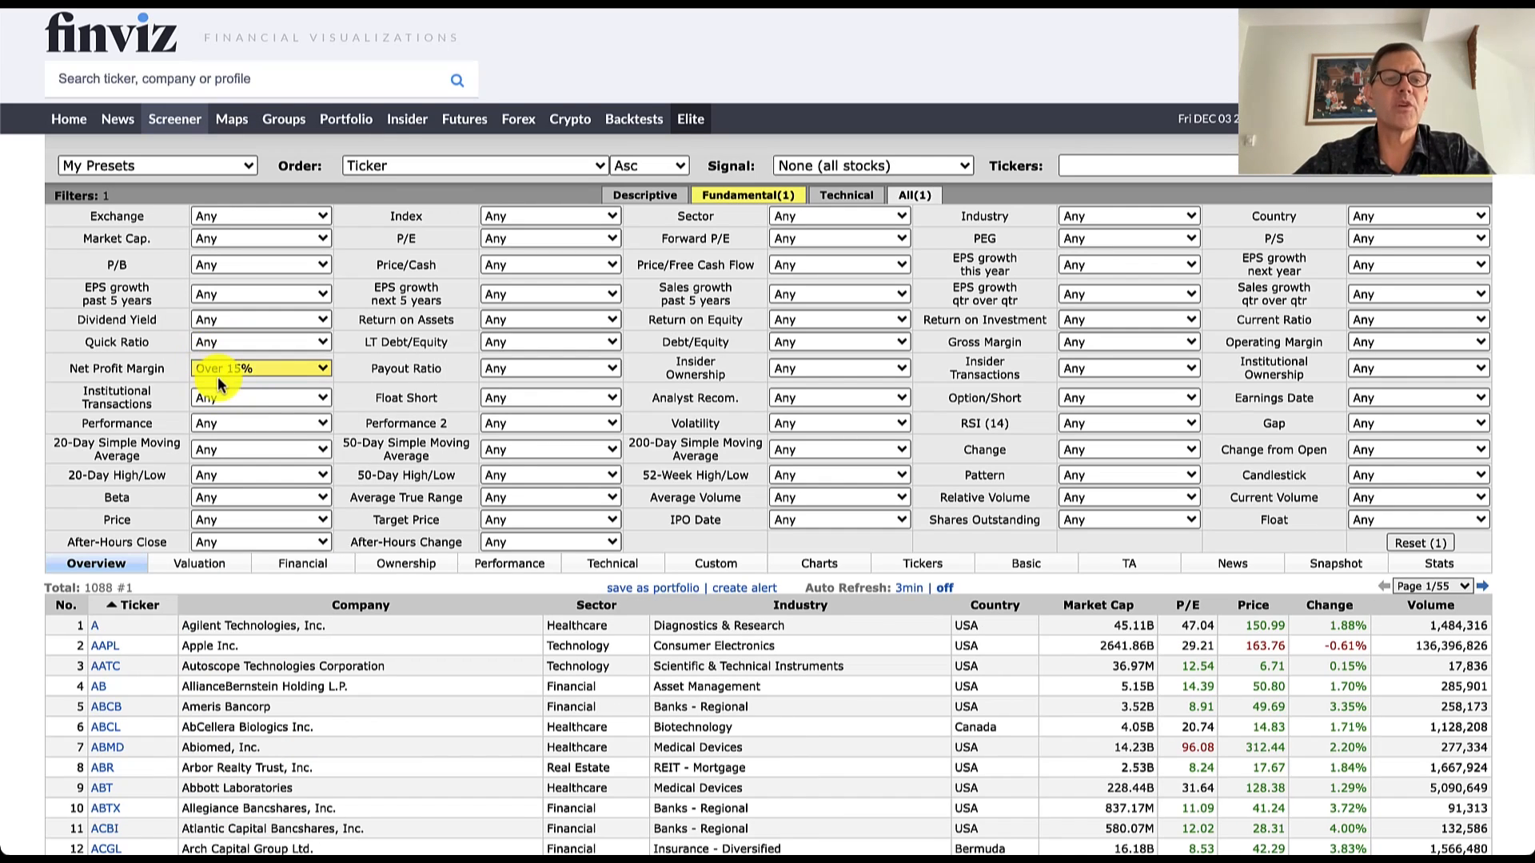
Set the Performance filter to Month Up and the 20-Day Simple Moving Average filter to Price above SMA20
left_click(256, 422)
scroll(260, 505, "down", 3)
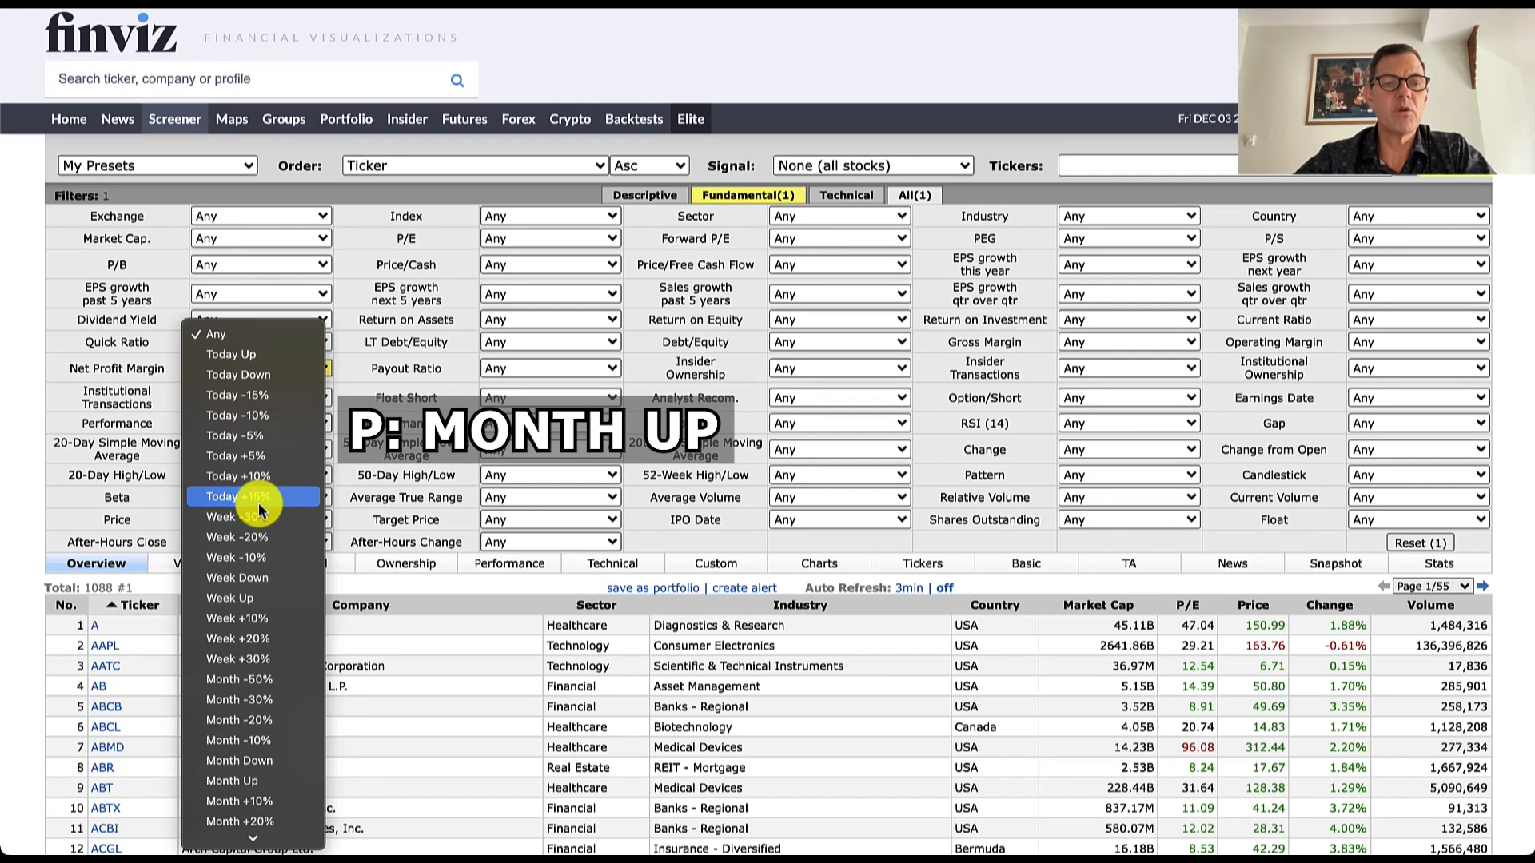
left_click(236, 781)
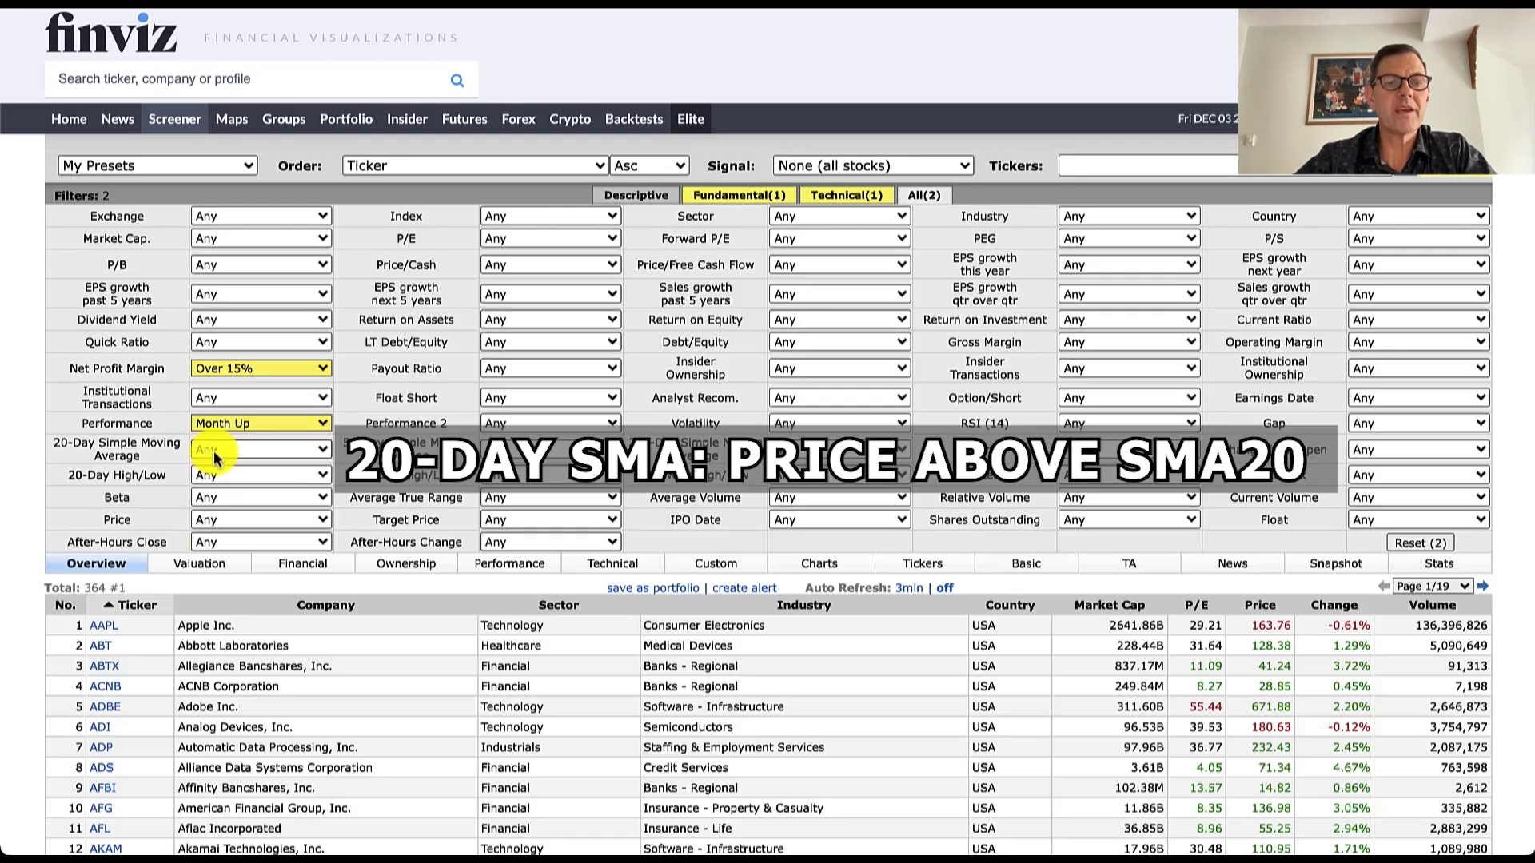
left_click(218, 452)
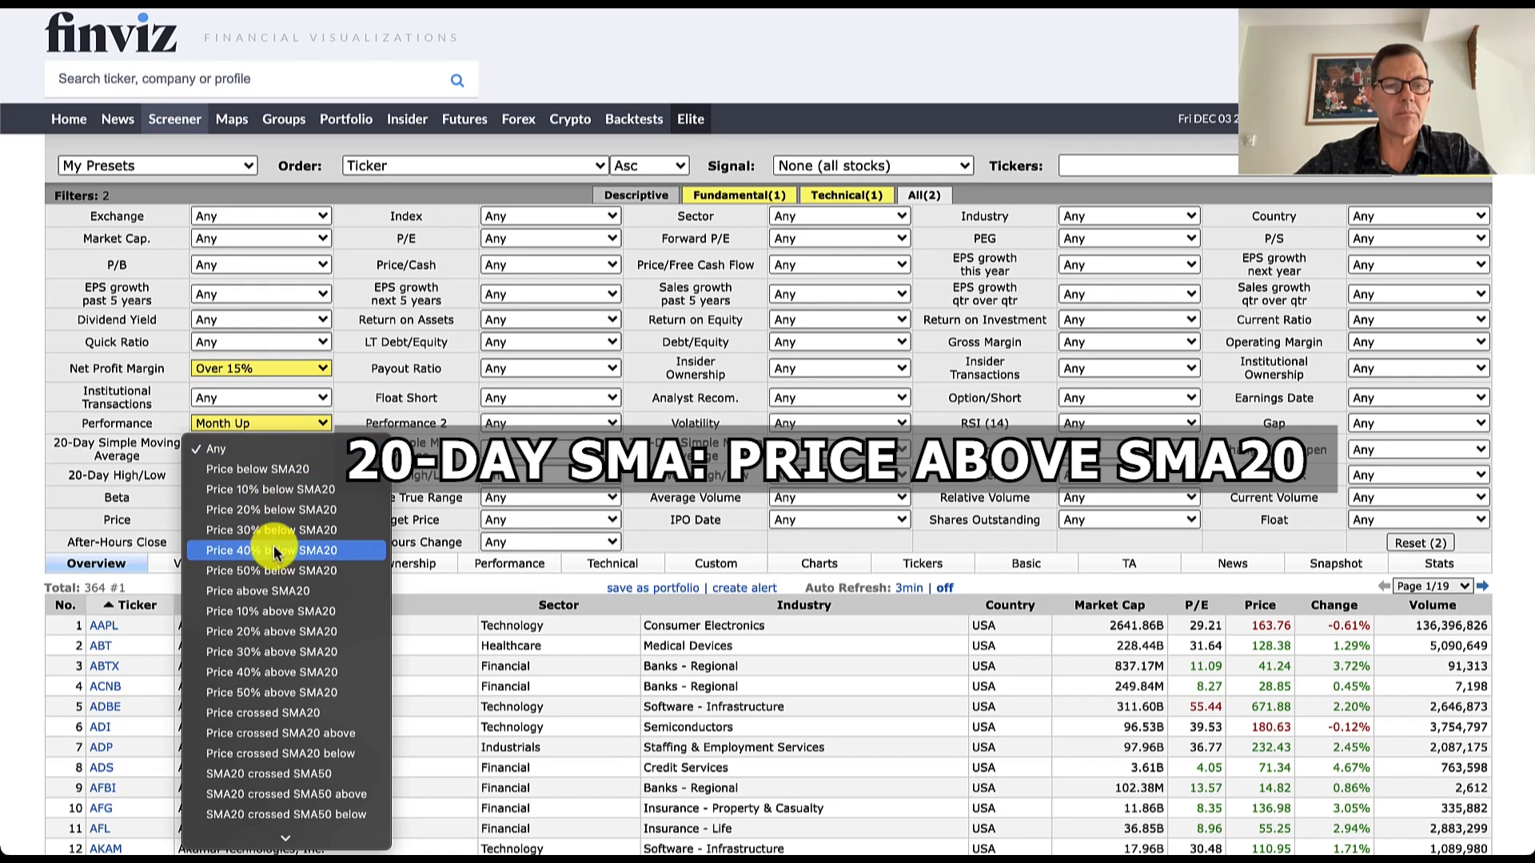
left_click(269, 592)
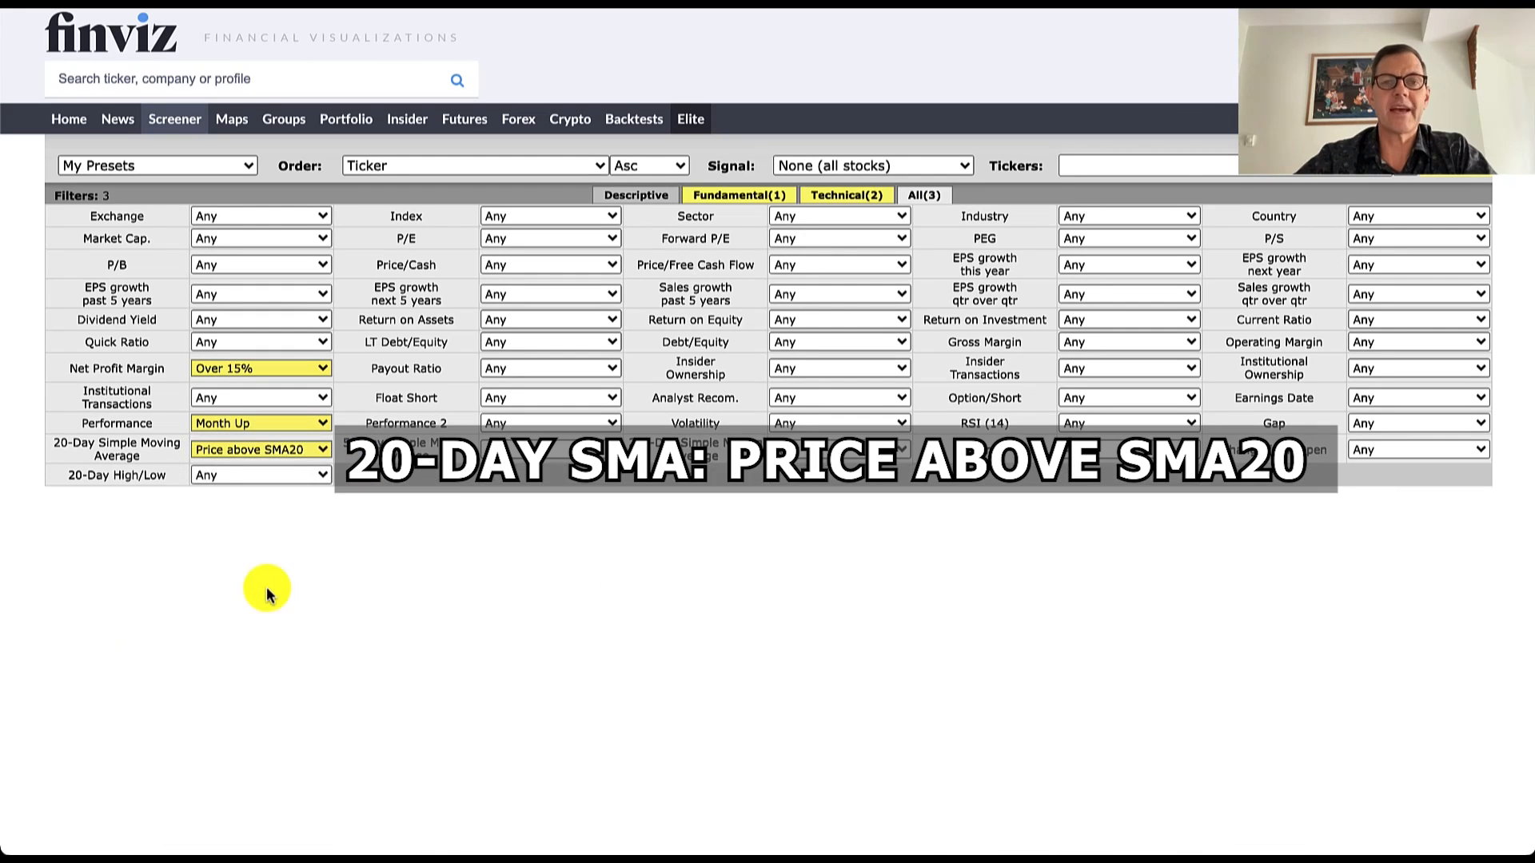
Set the P/E filter to Under 50 and the Performance 2 filter to Half +30%
left_click(498, 237)
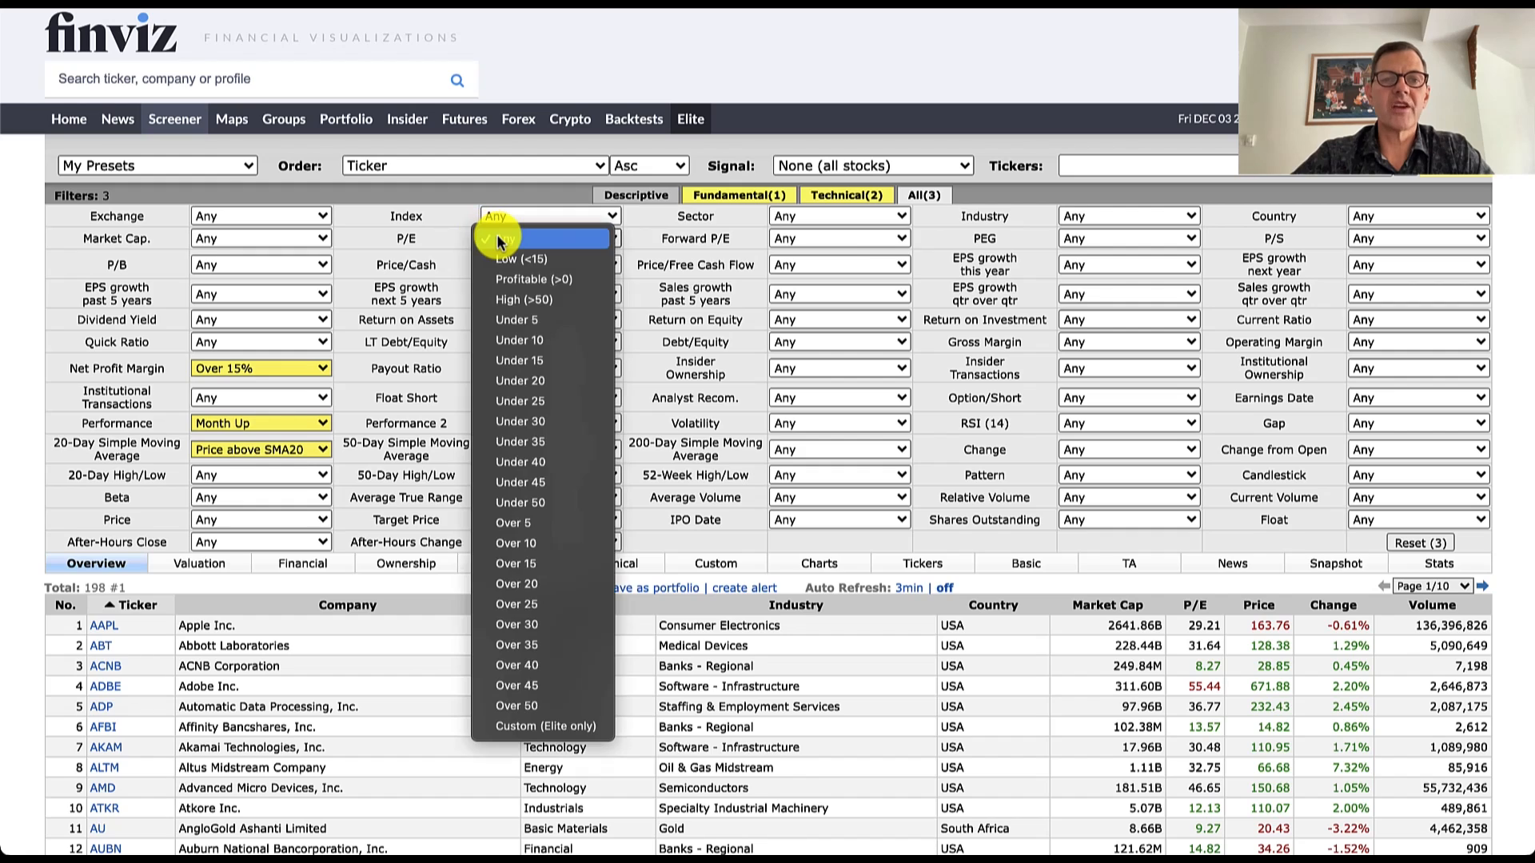
left_click(519, 502)
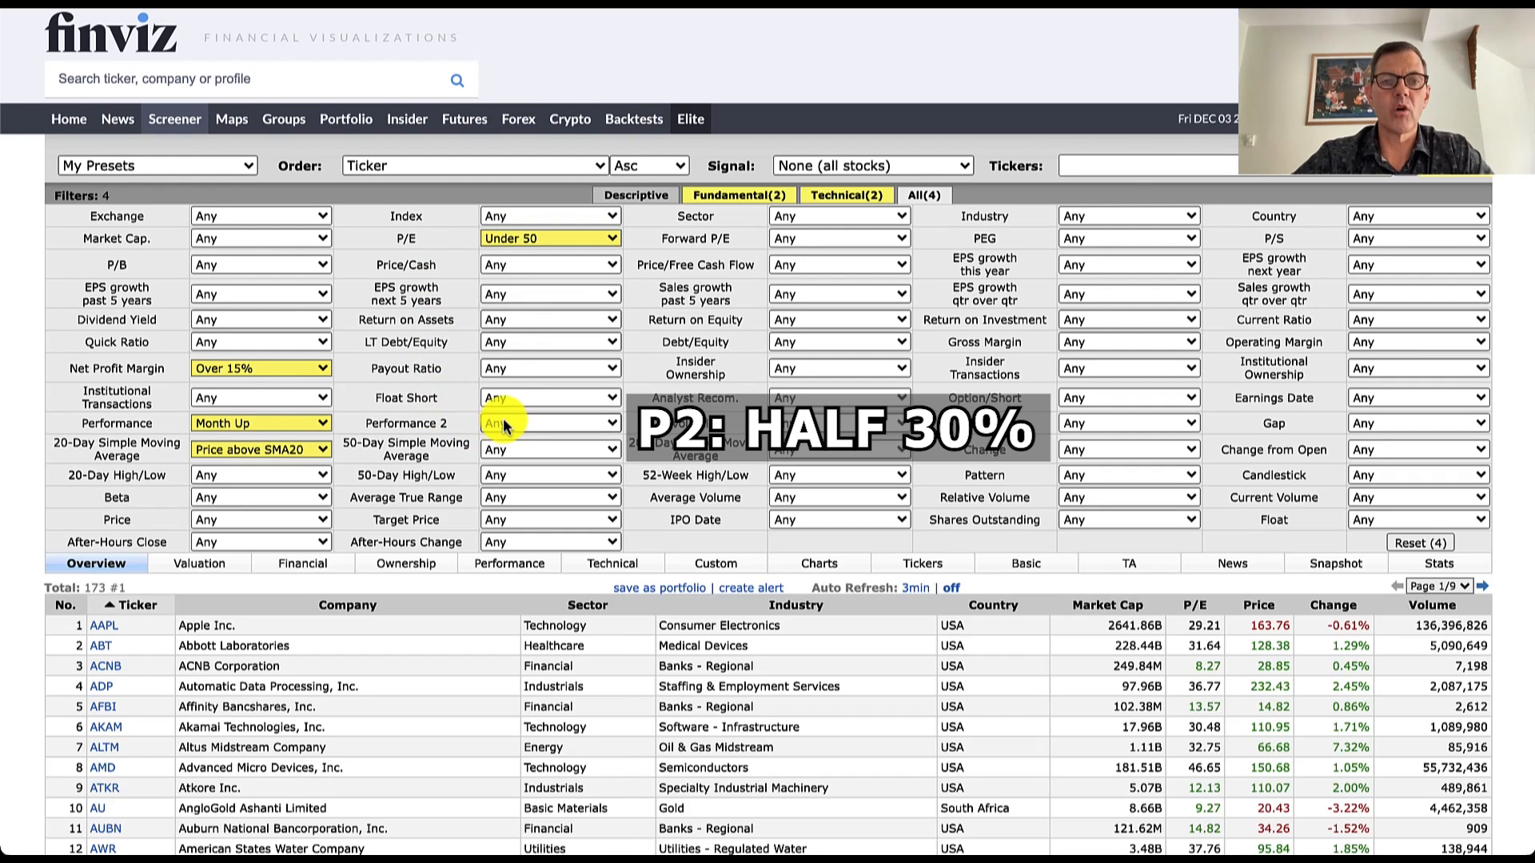
left_click(505, 423)
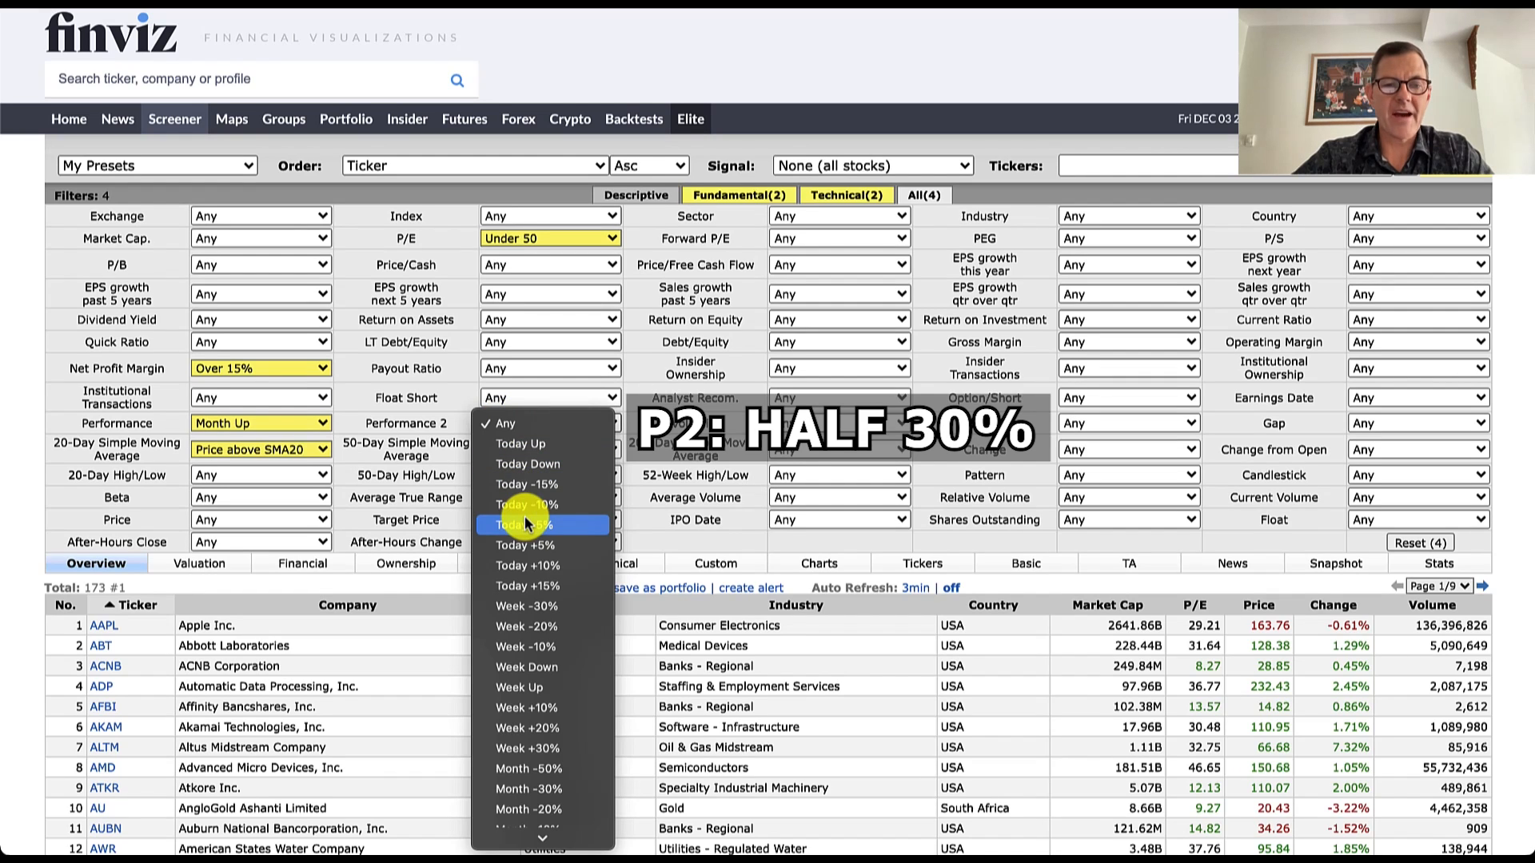
scroll(544, 547, "down", 5)
scroll(547, 544, "down", 7)
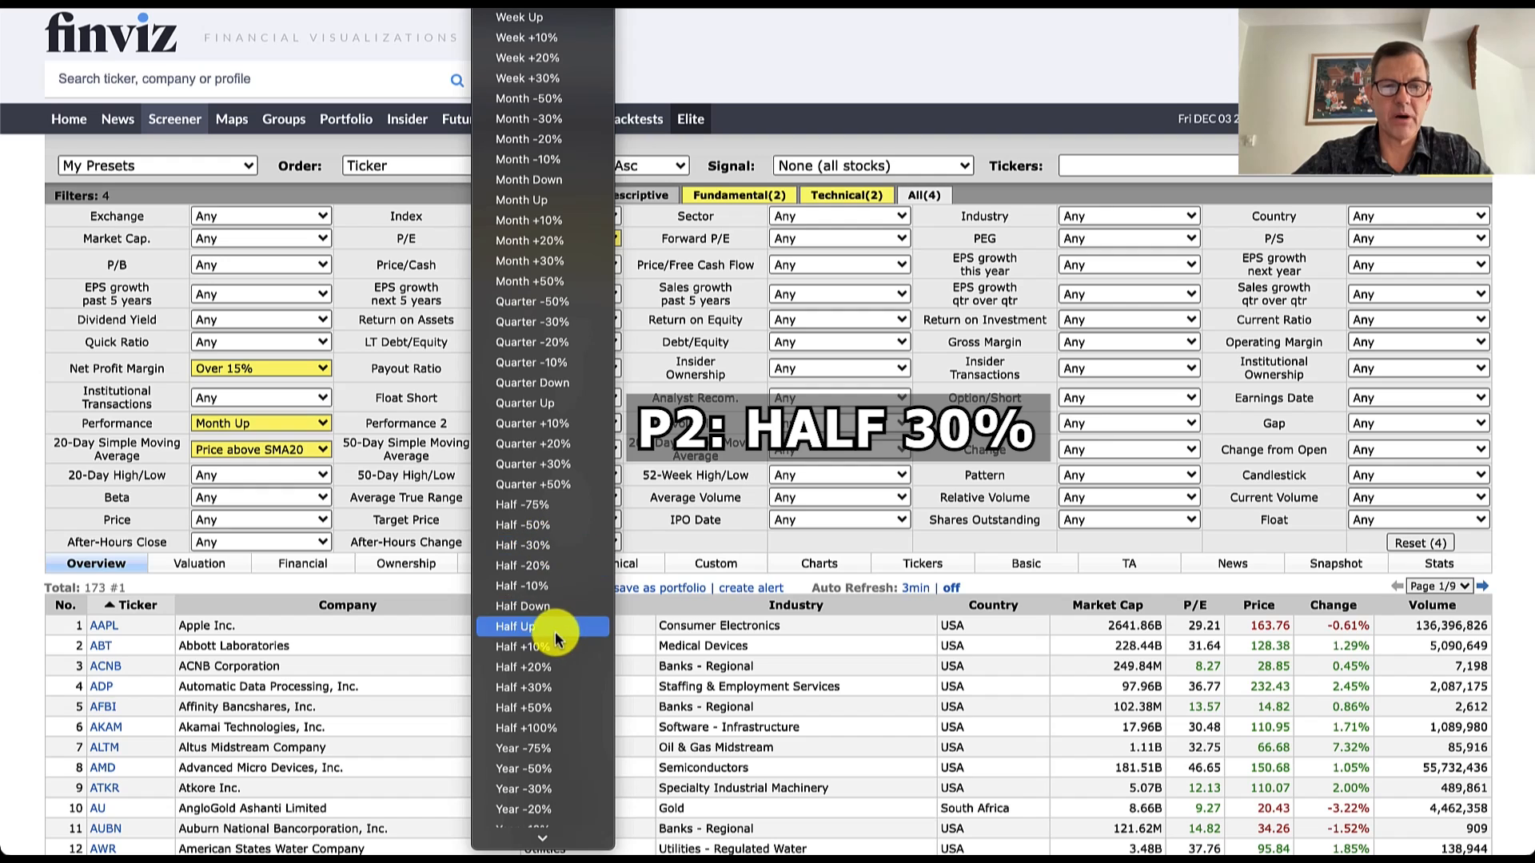
left_click(527, 687)
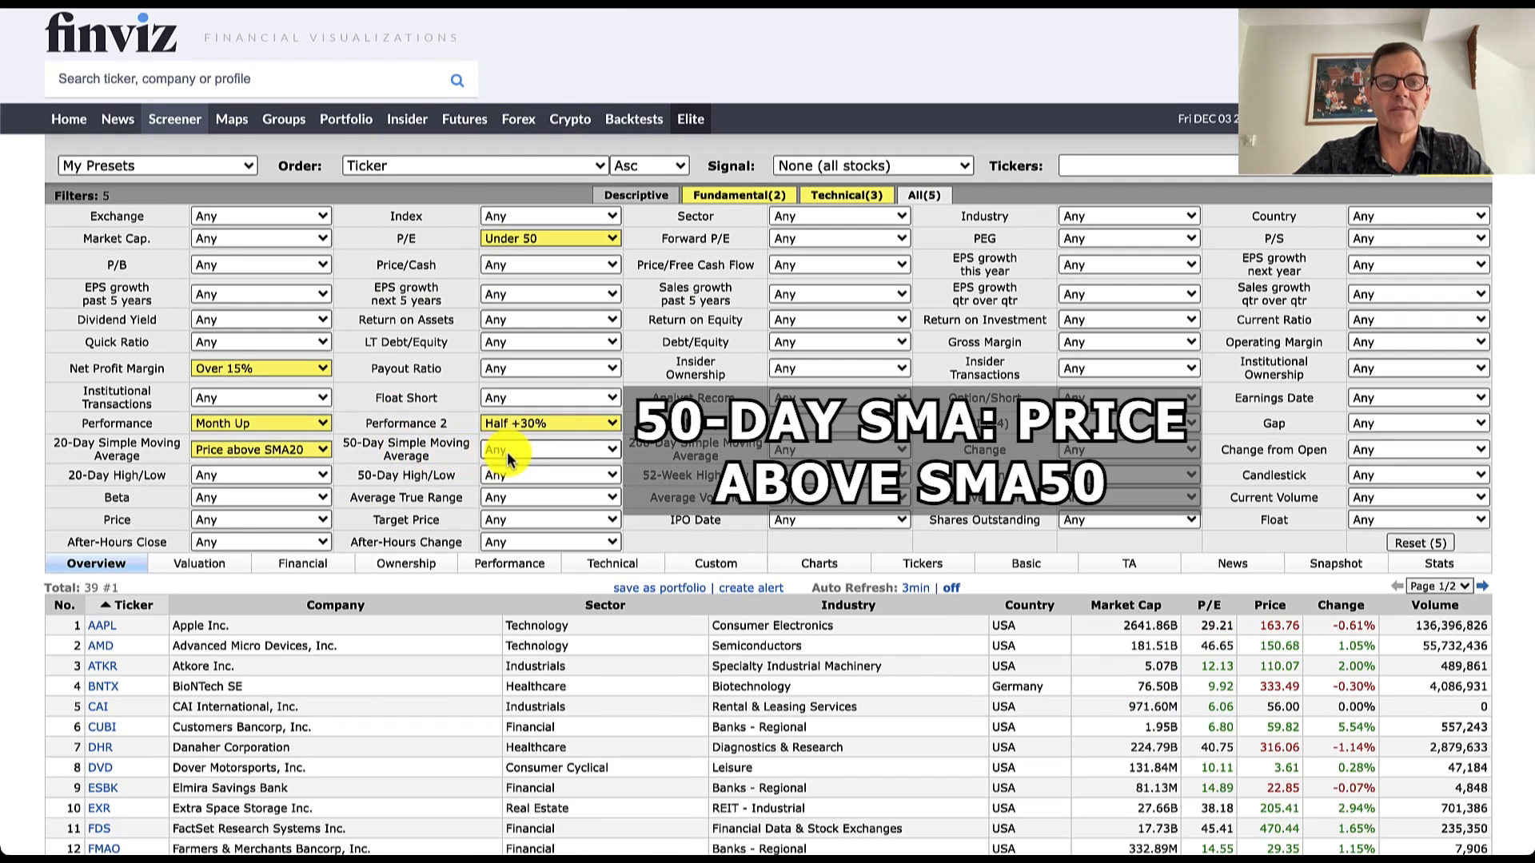
Set the 50-Day Simple Moving Average filter to Price above SMA50 and 50-Day High/Low to 0-10% below High
left_click(504, 450)
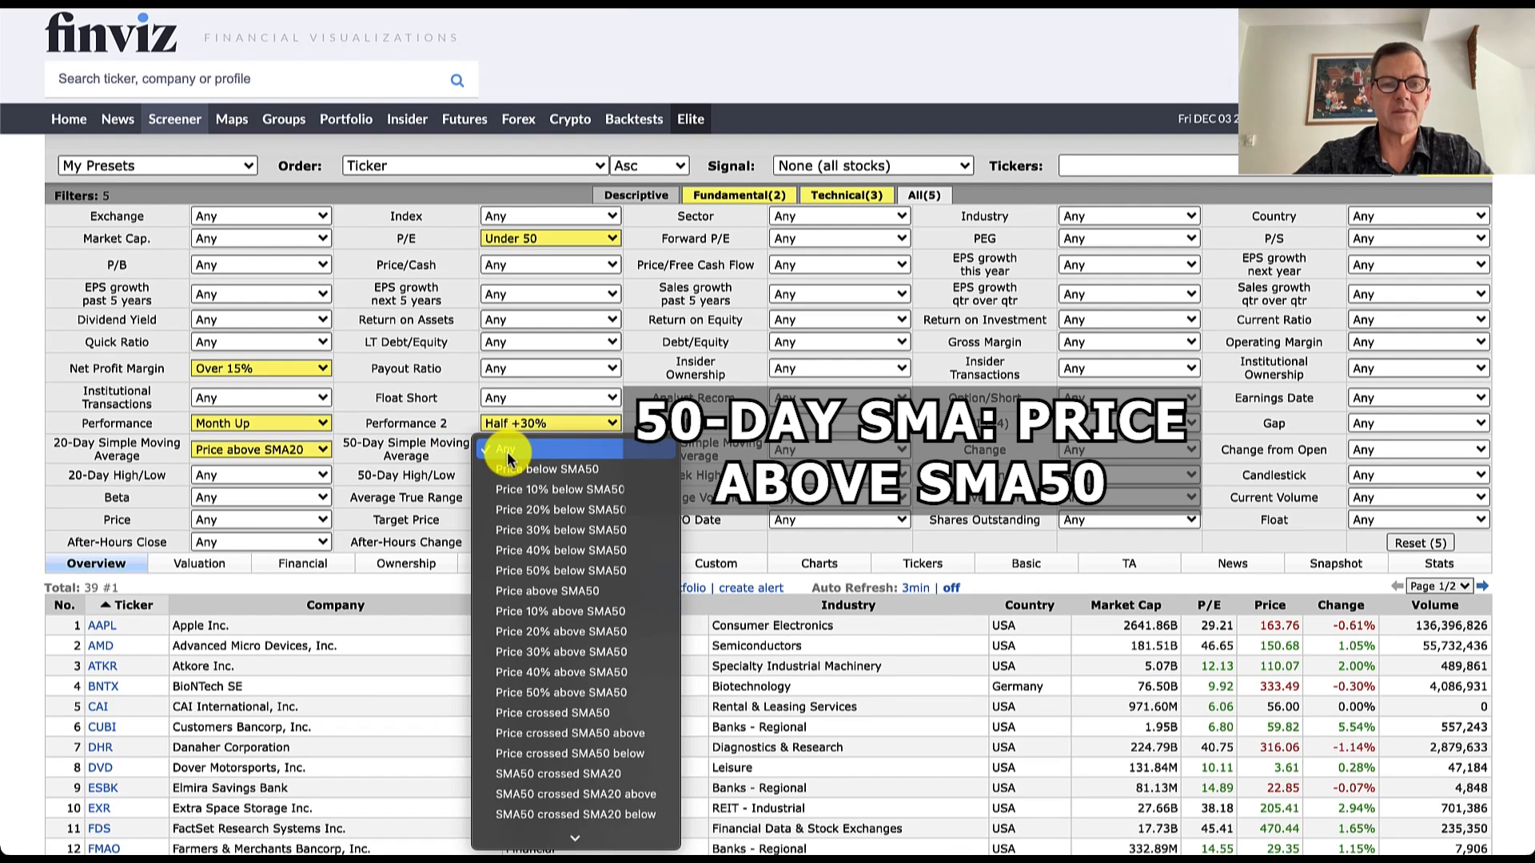
left_click(560, 596)
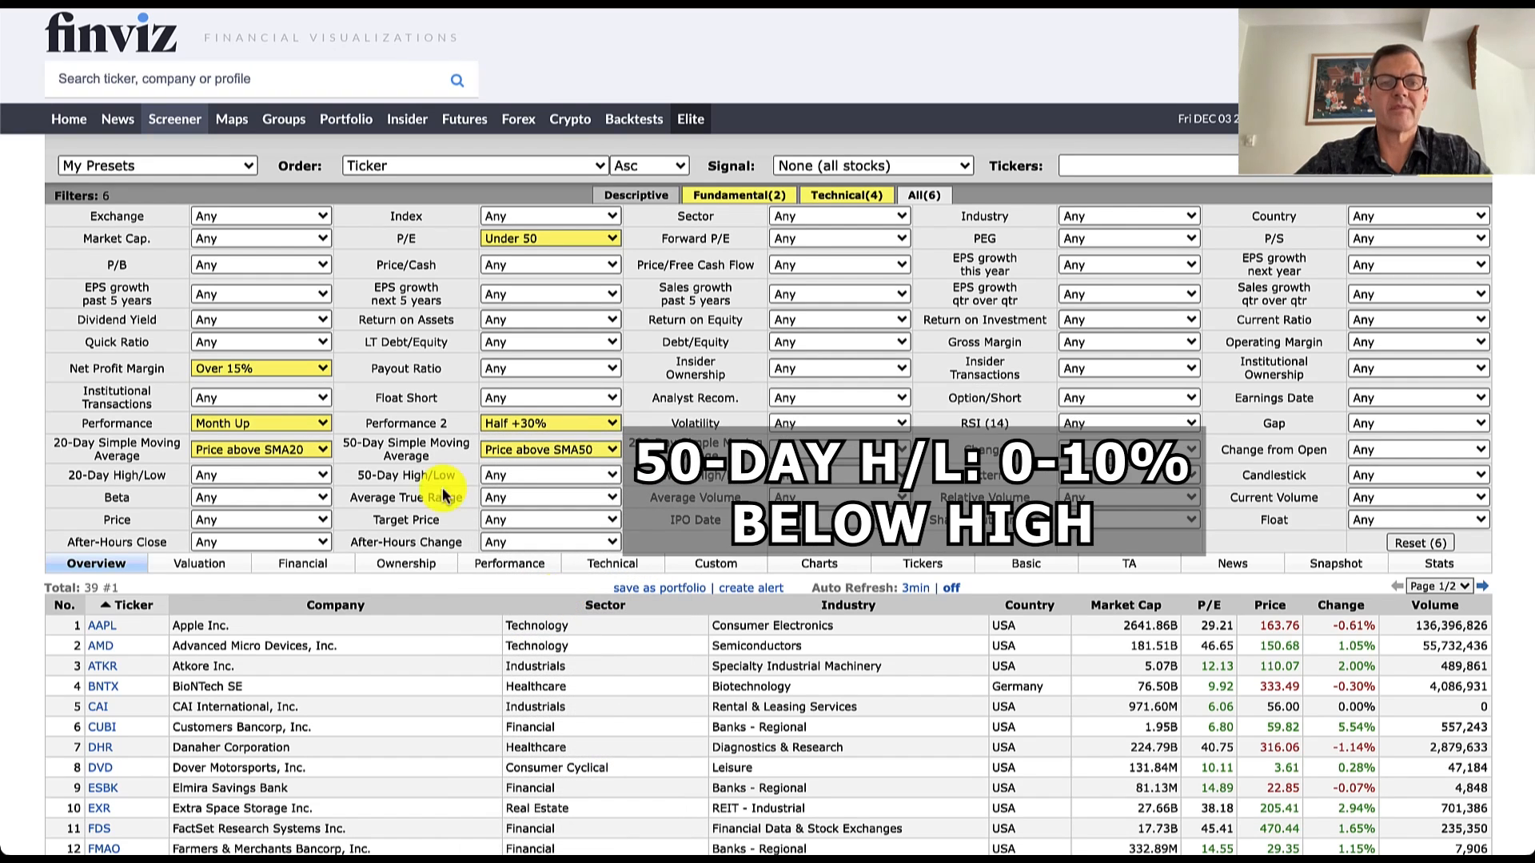
left_click(490, 476)
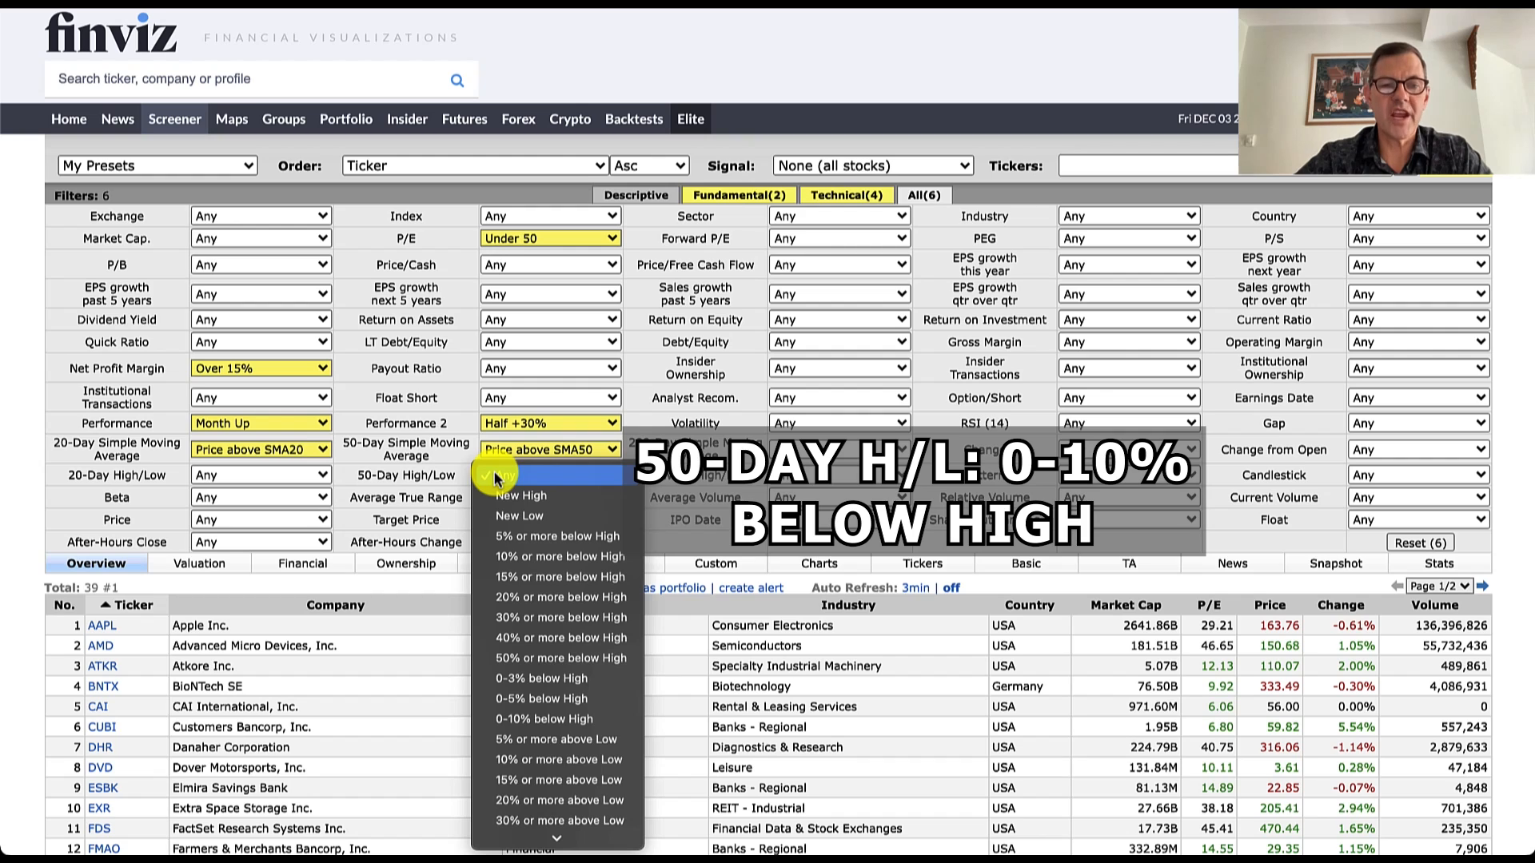
left_click(556, 720)
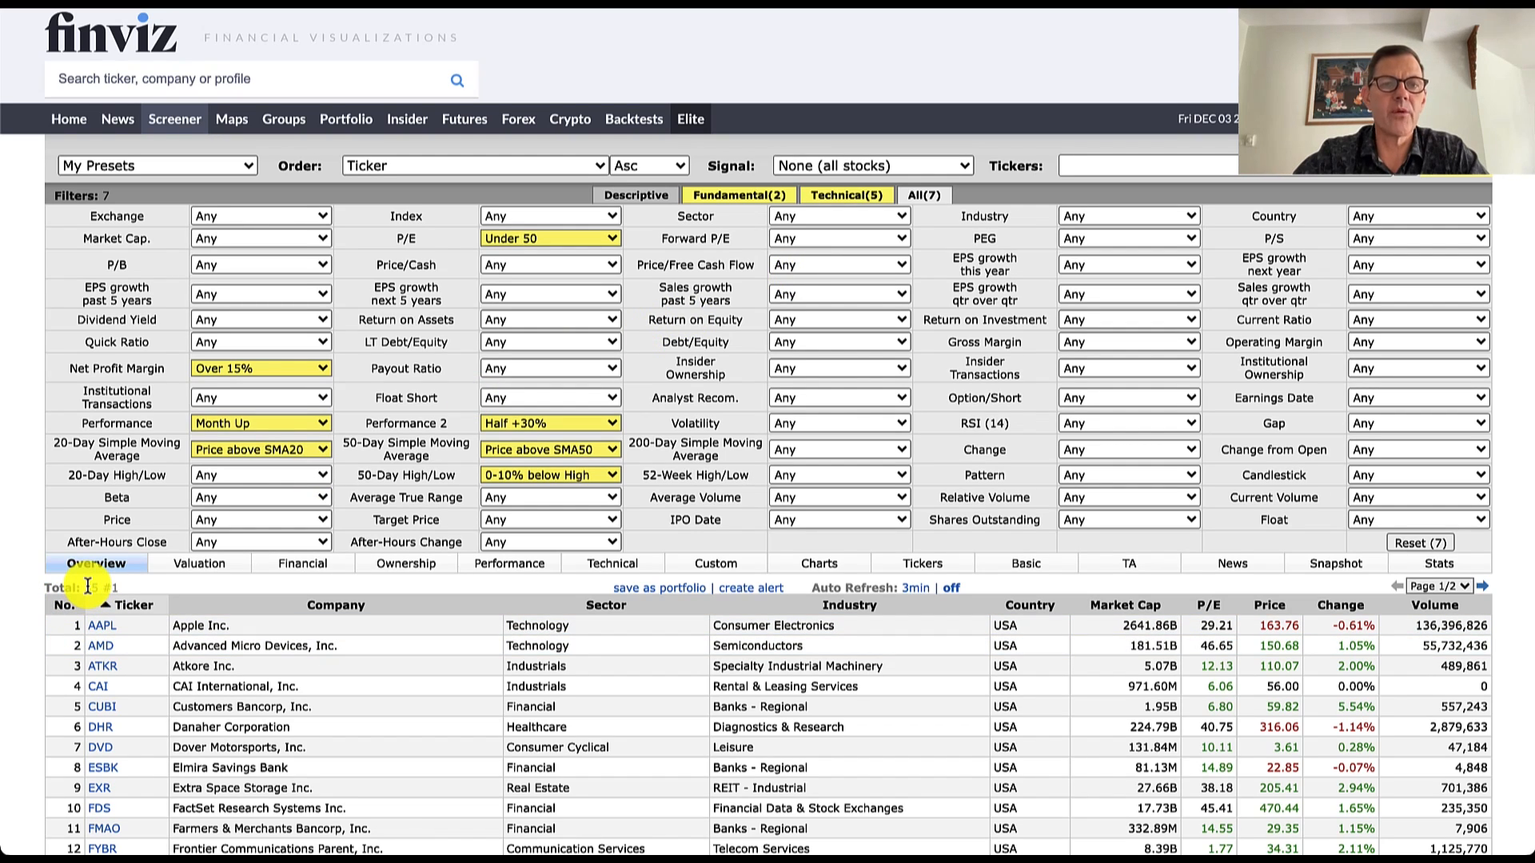
Set the Price/Free Cash Flow filter to Under 20 and Analyst Recom. to Buy or better
left_click(827, 270)
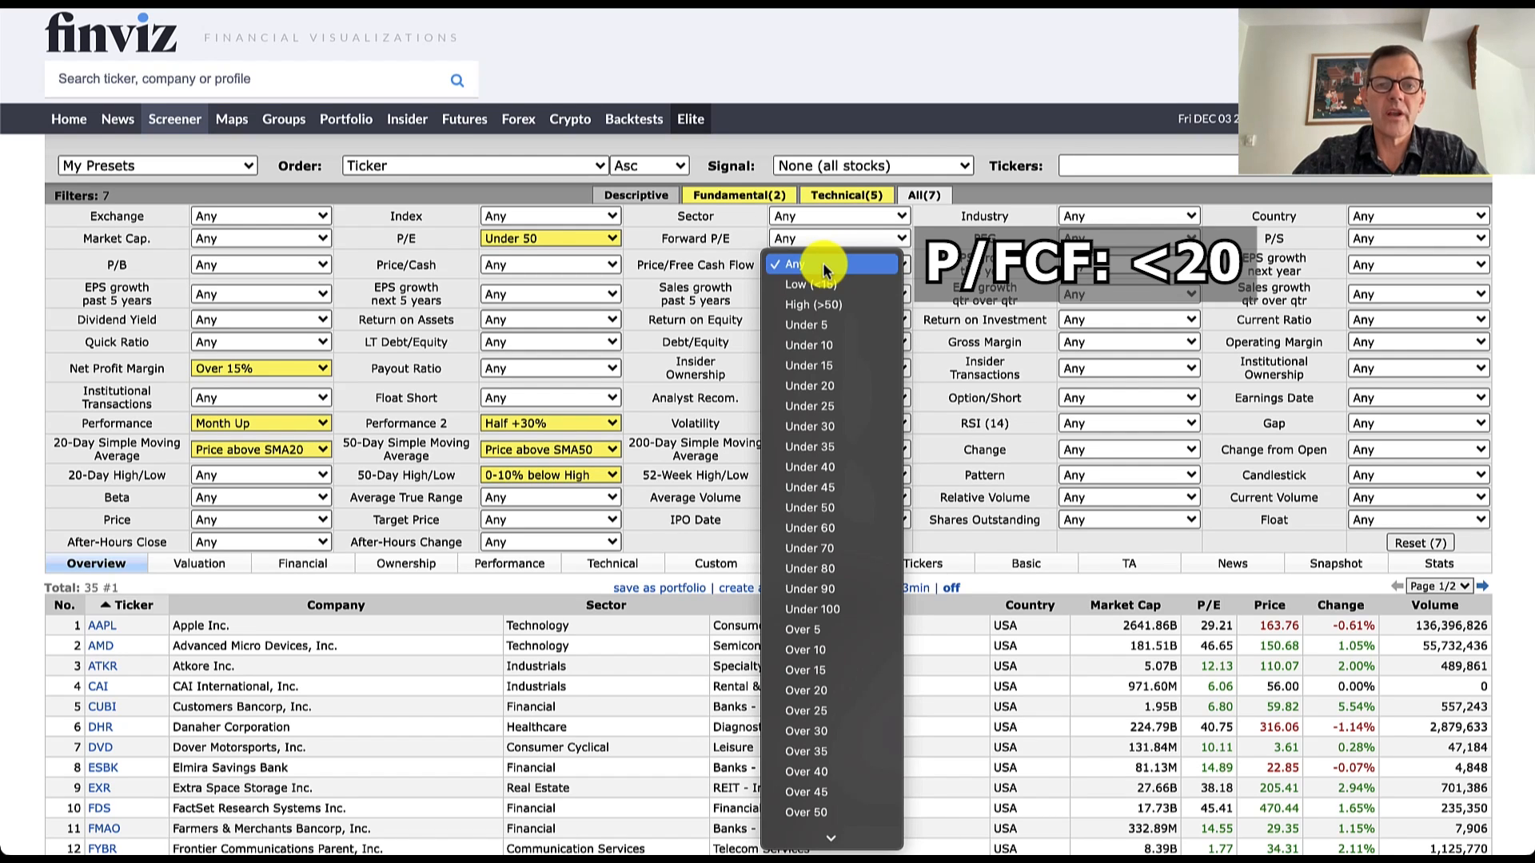
left_click(821, 389)
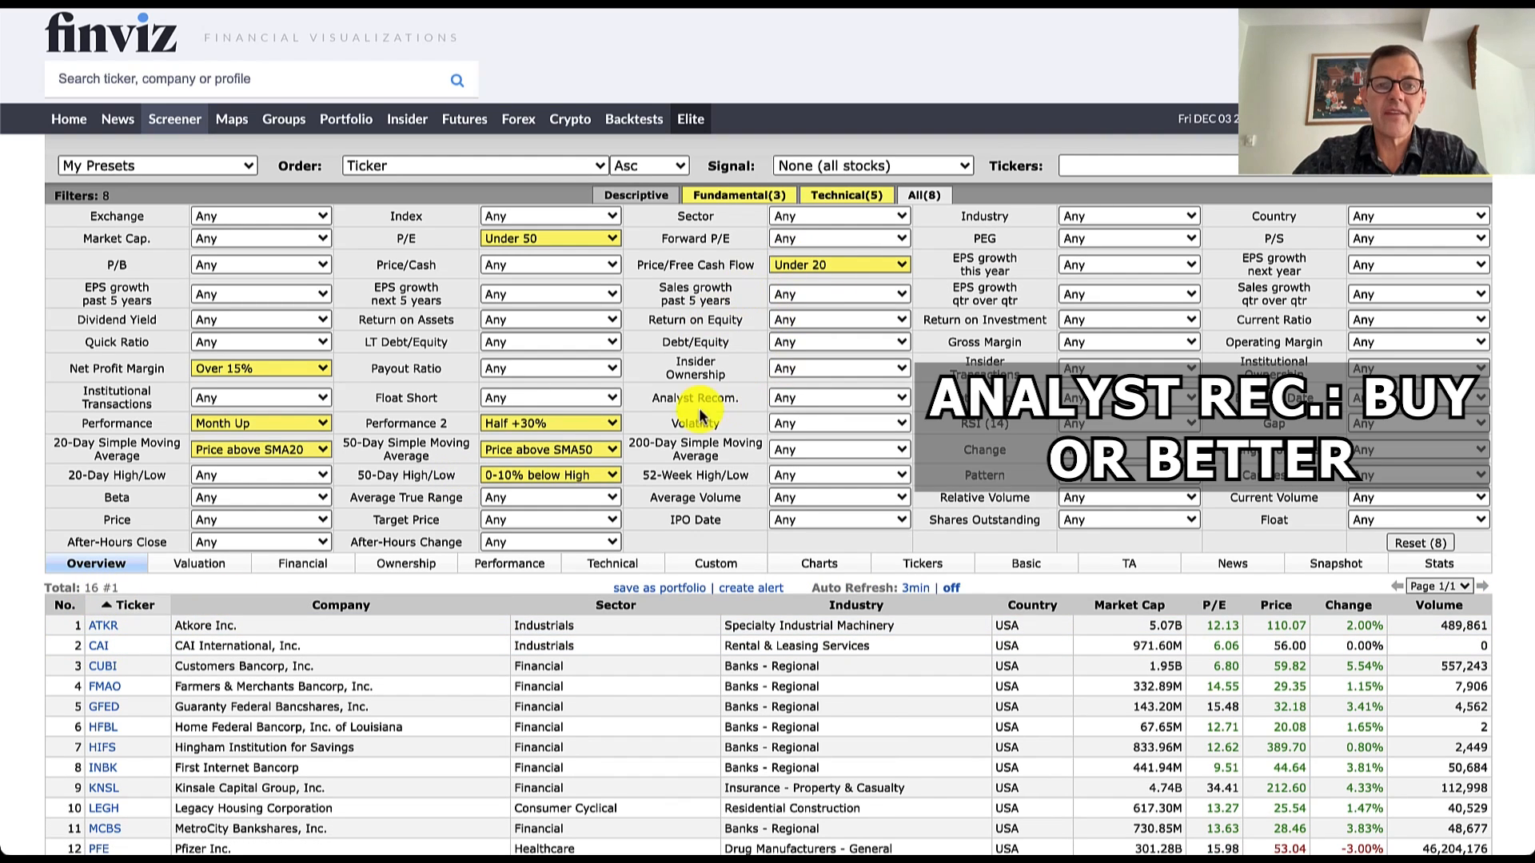
left_click(795, 398)
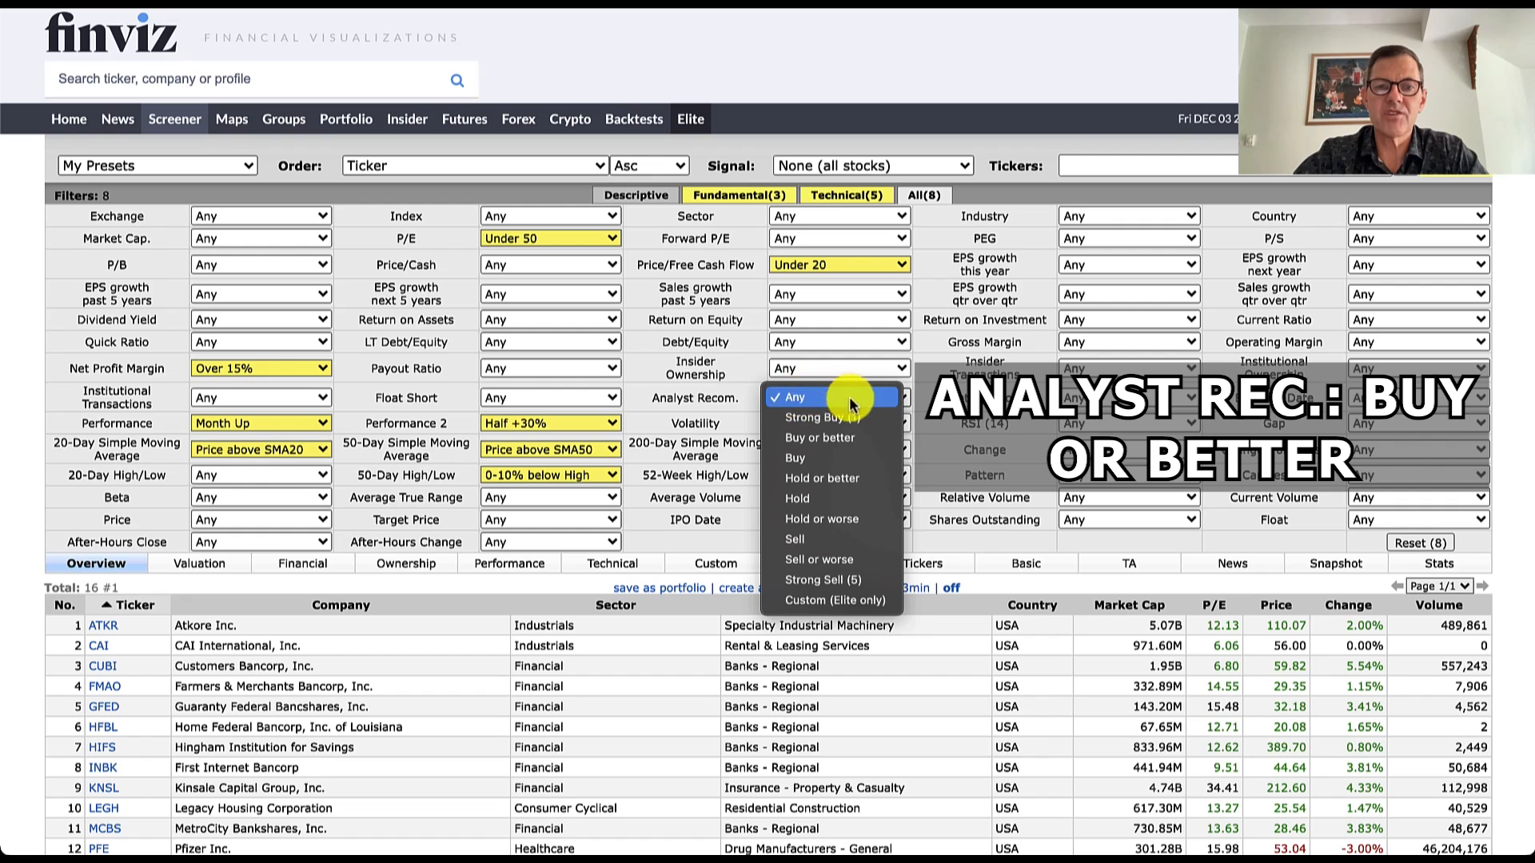
left_click(821, 440)
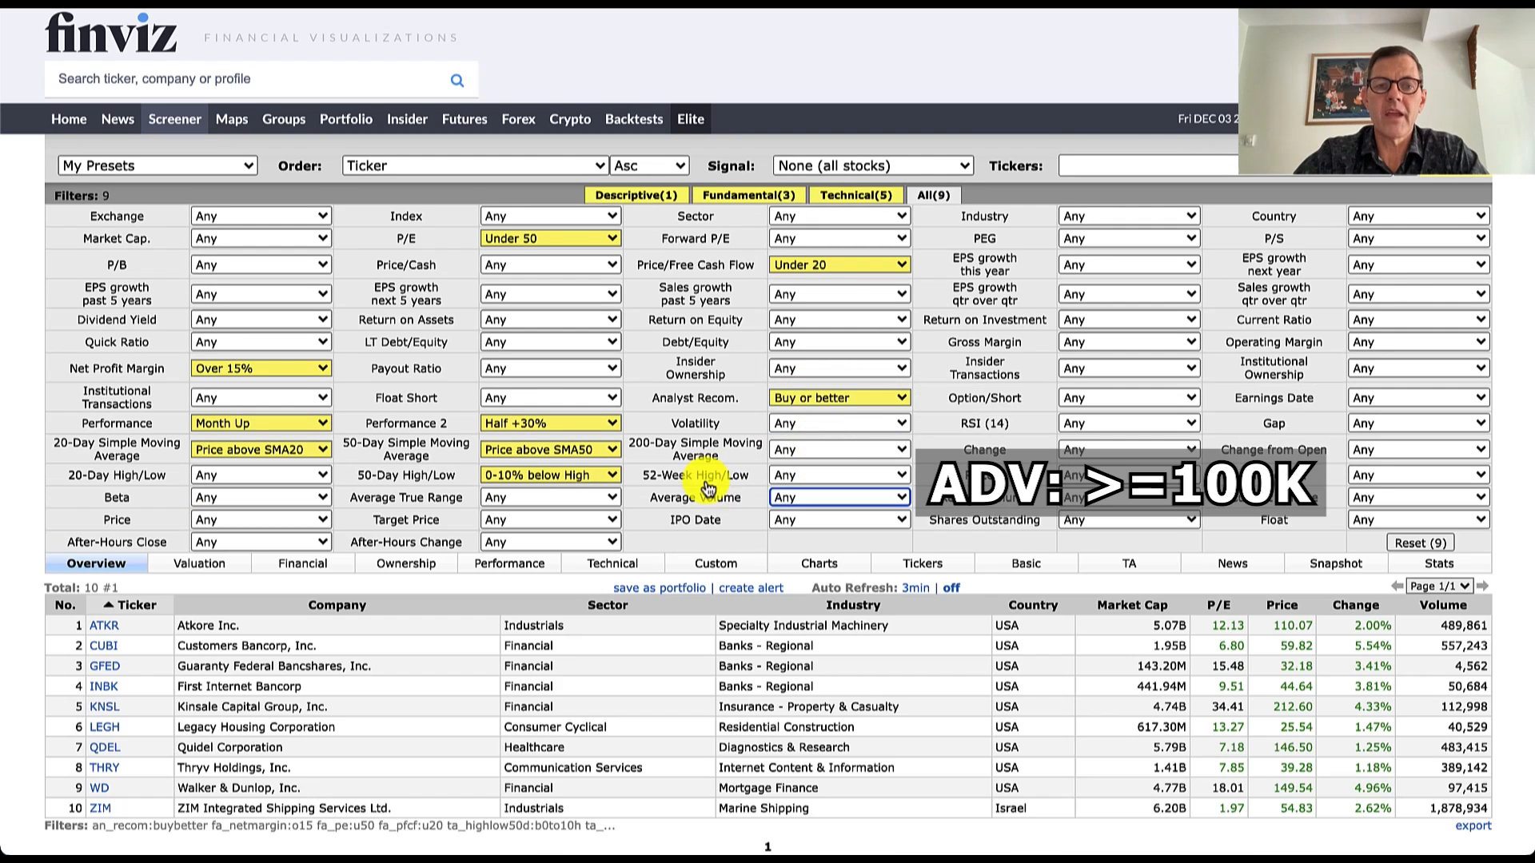
Restrict the screened stocks to an Average Volume of Over 100K
left_click(812, 505)
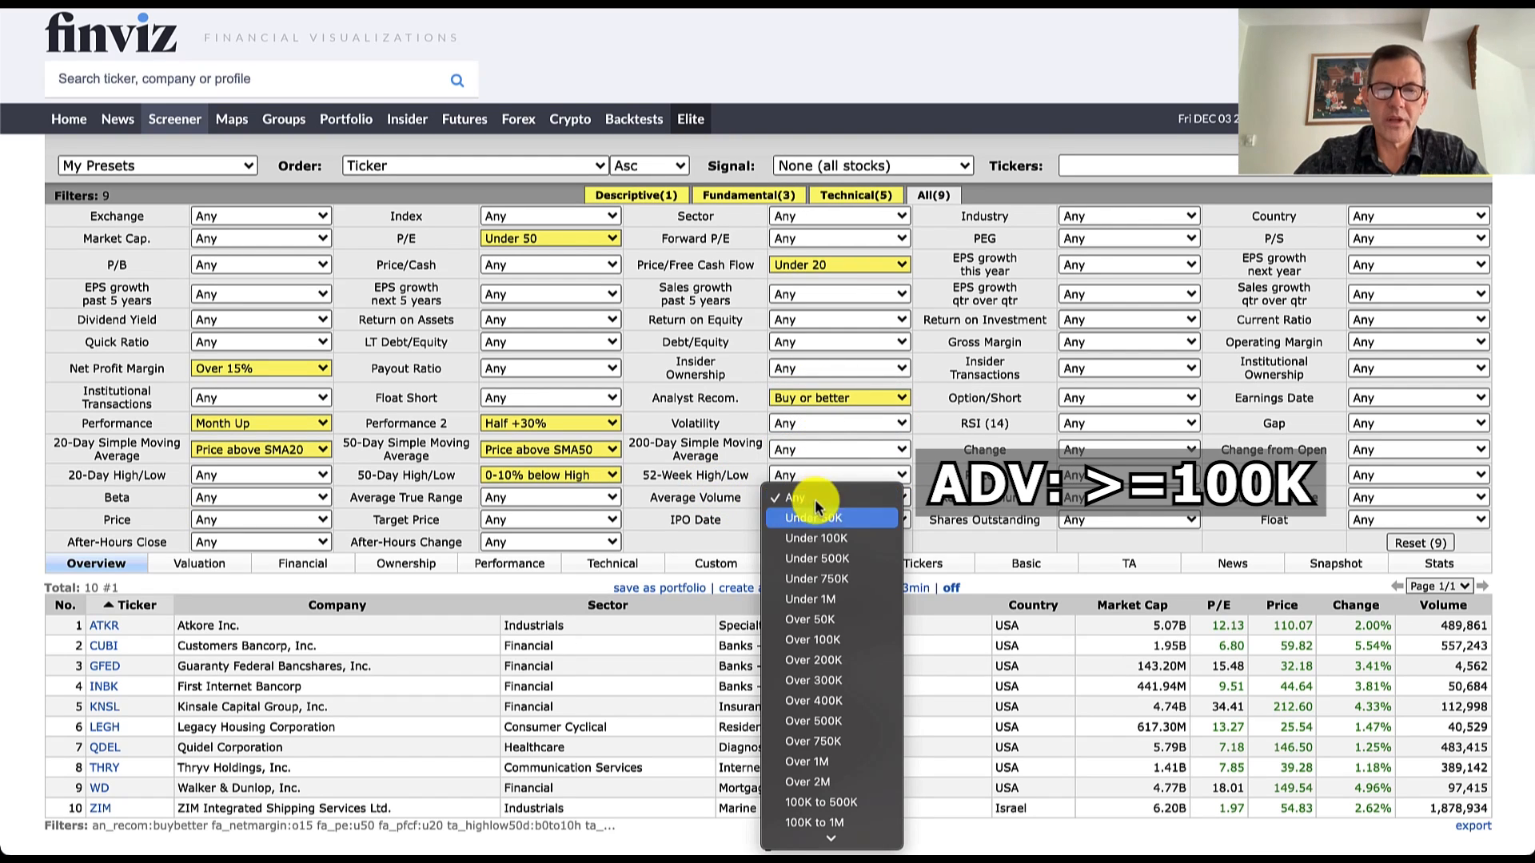
left_click(813, 640)
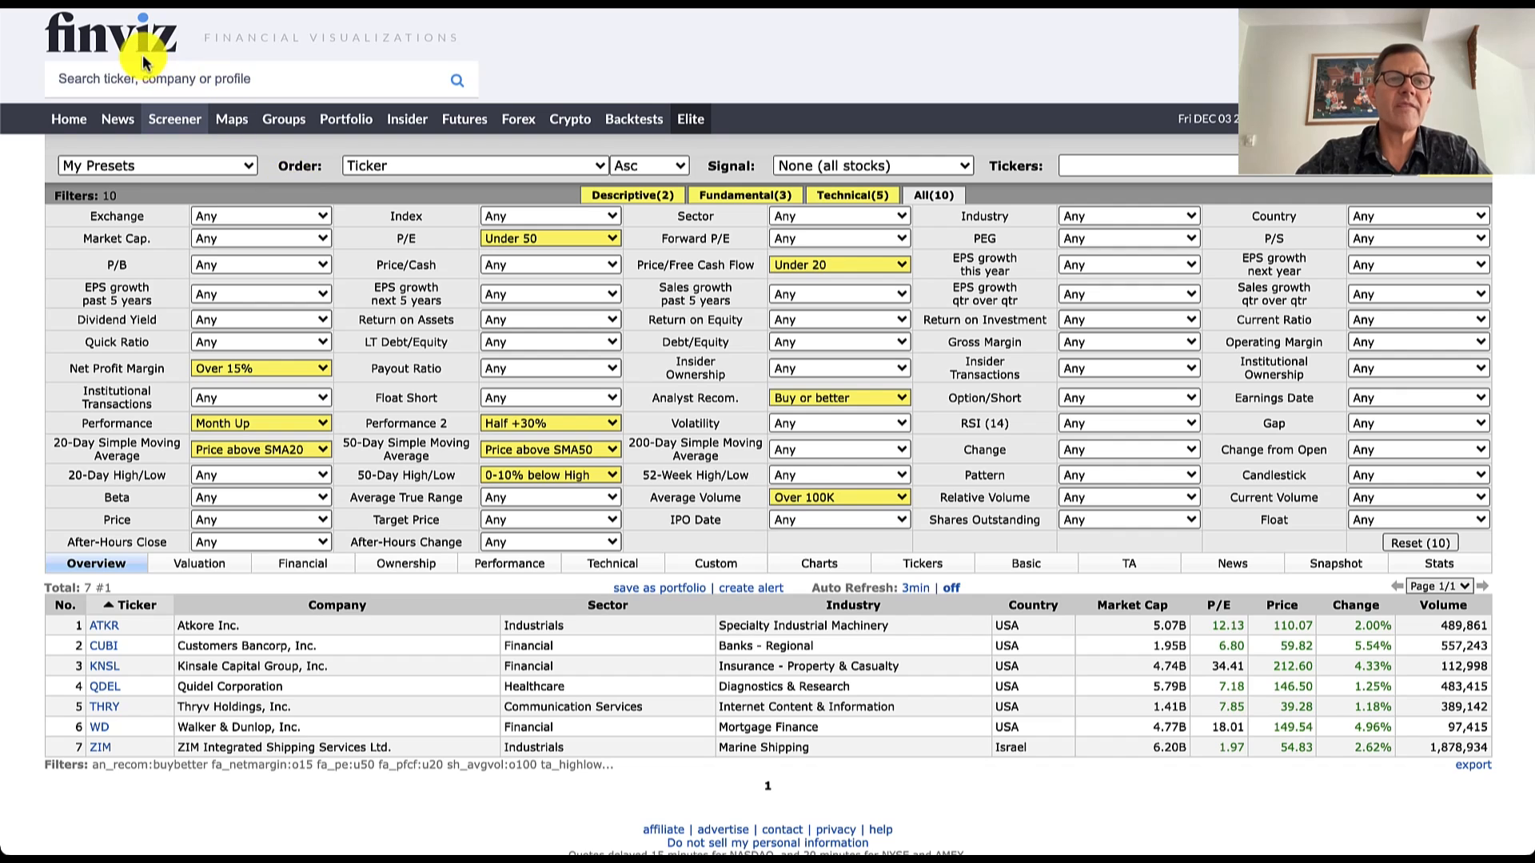
Examine the screened stocks' performance figures and their price charts
mouse_move(144, 687)
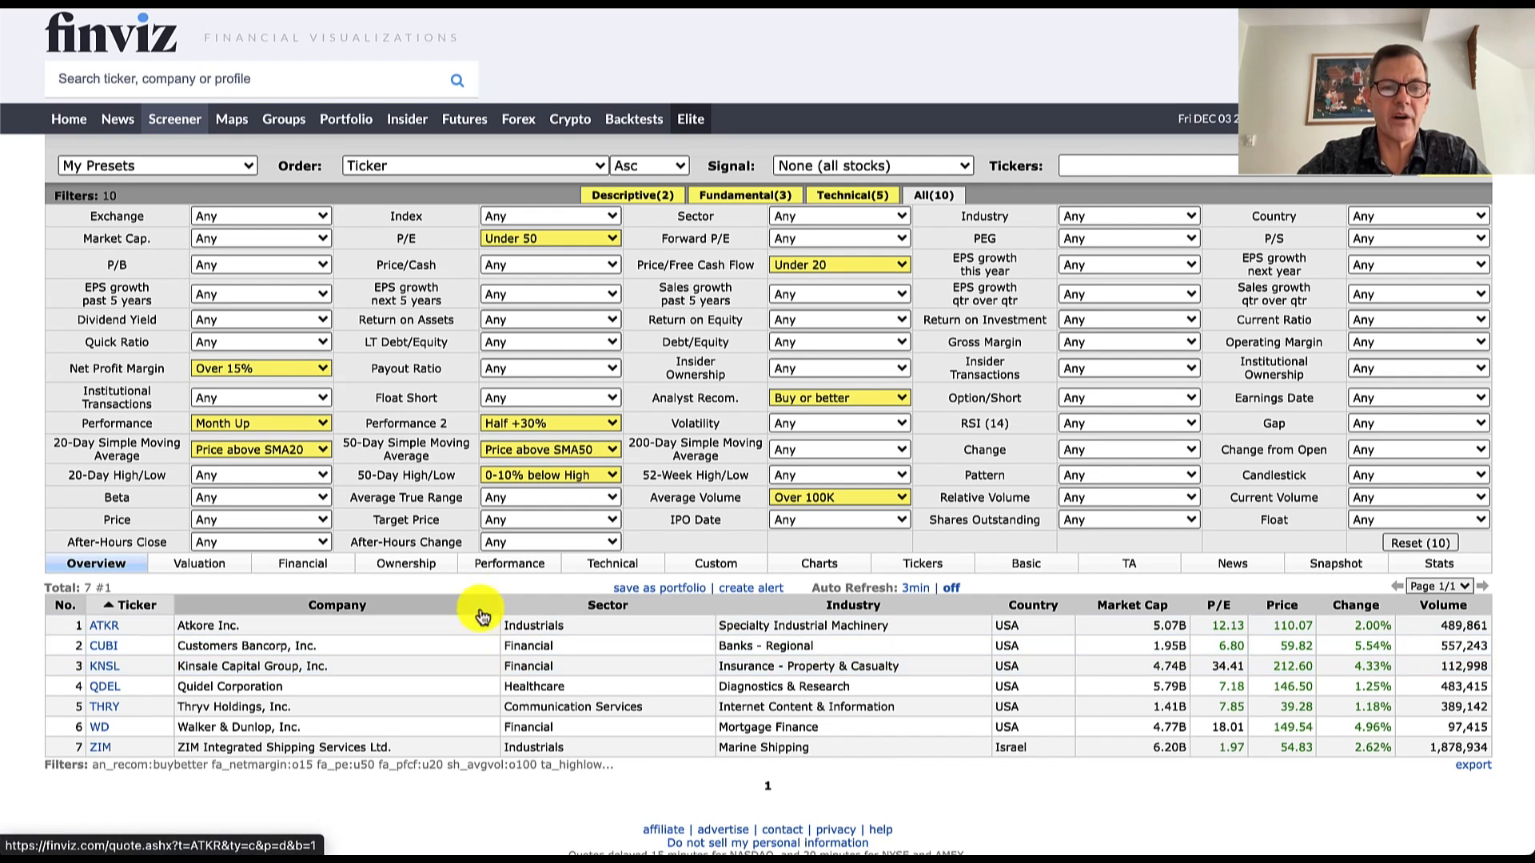
left_click(510, 565)
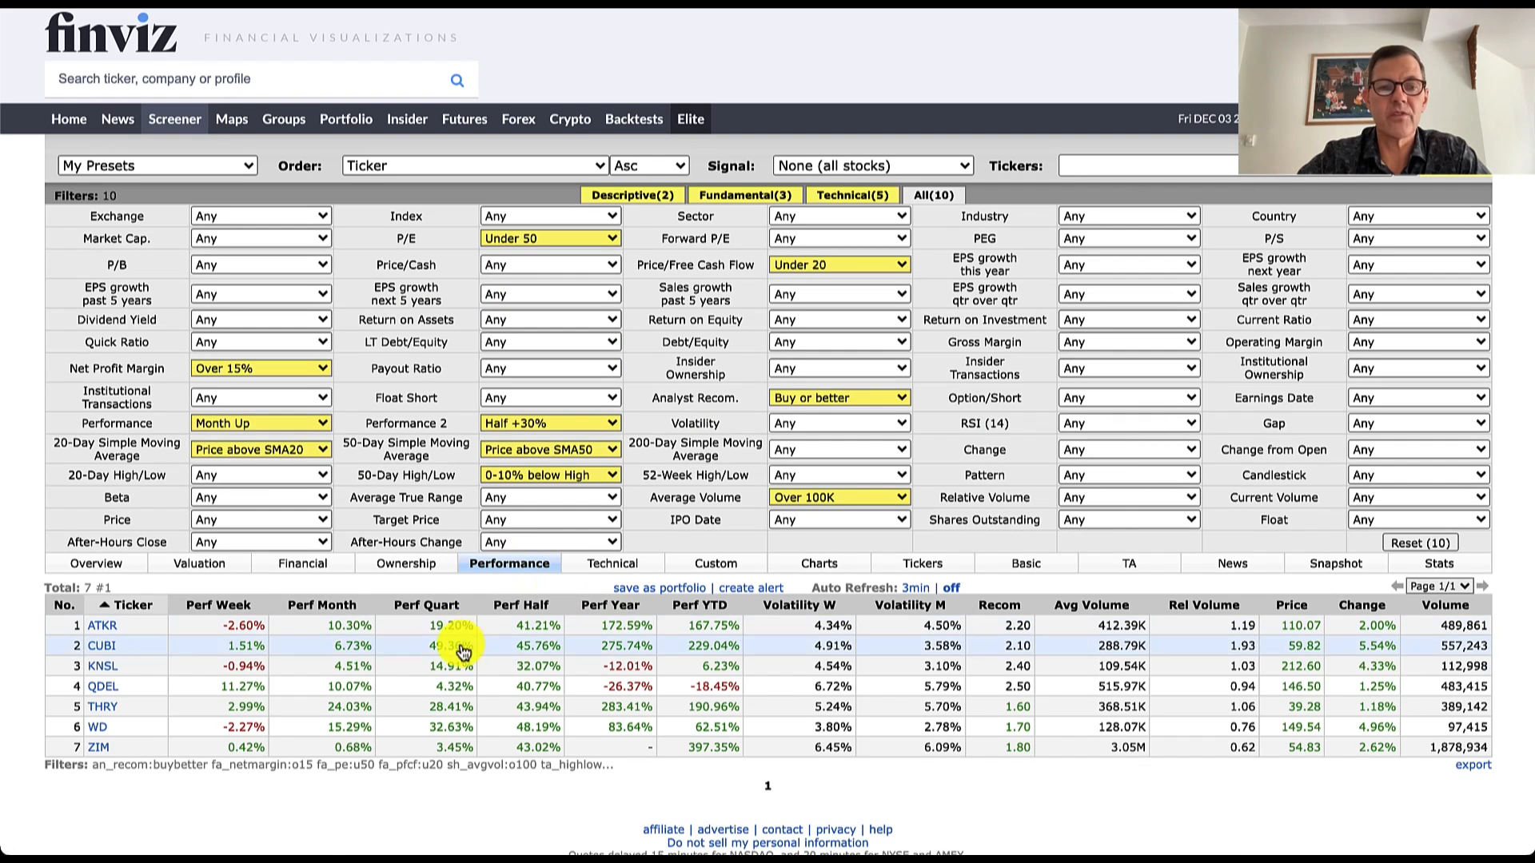
left_click(820, 566)
scroll(570, 344, "down", 3)
scroll(569, 343, "down", 4)
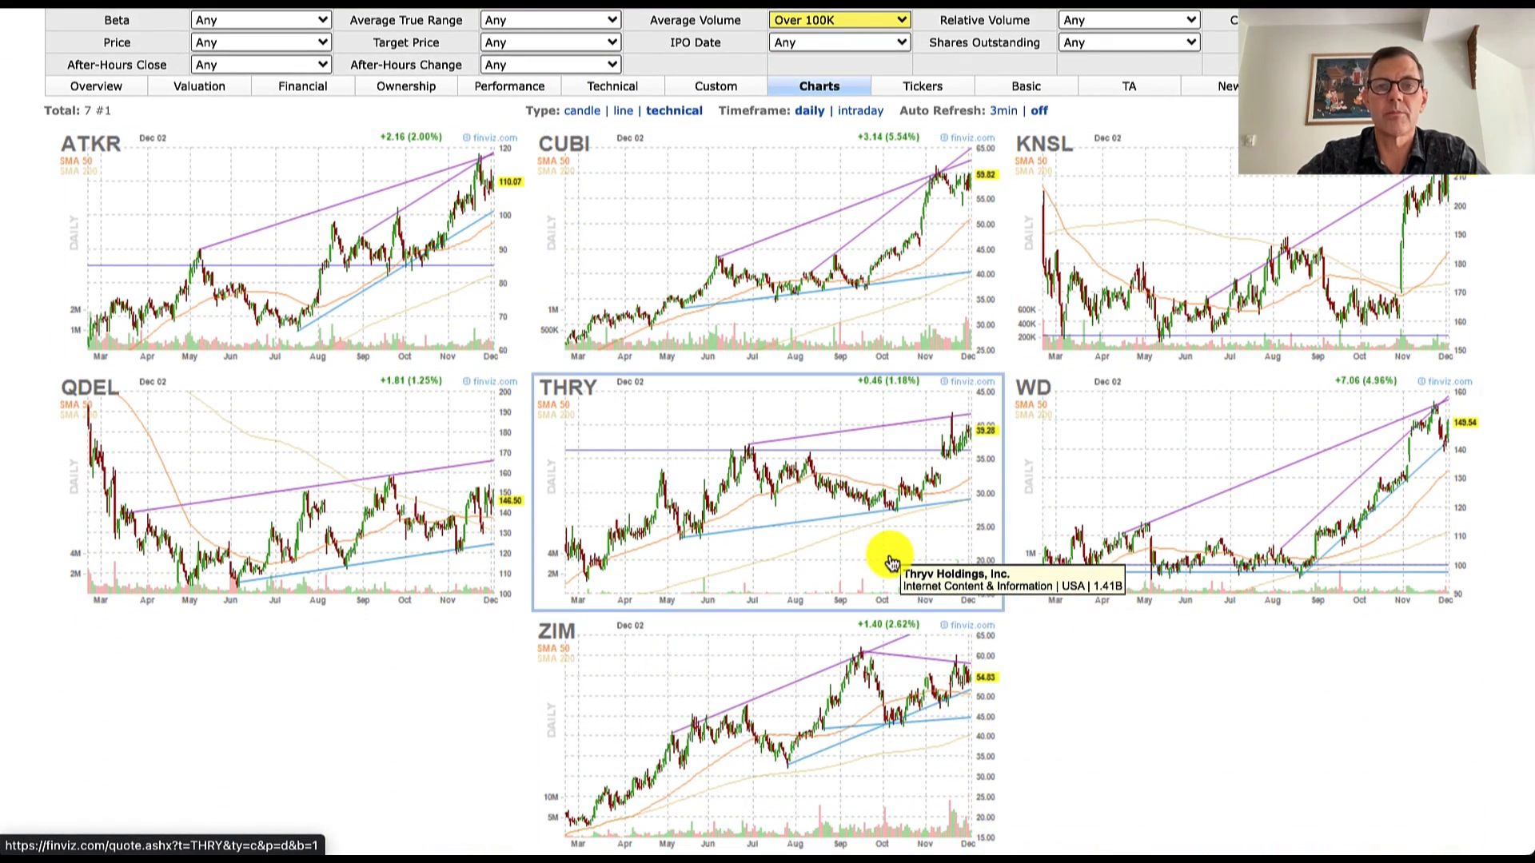
scroll(892, 563, "up", 1)
scroll(891, 561, "up", 4)
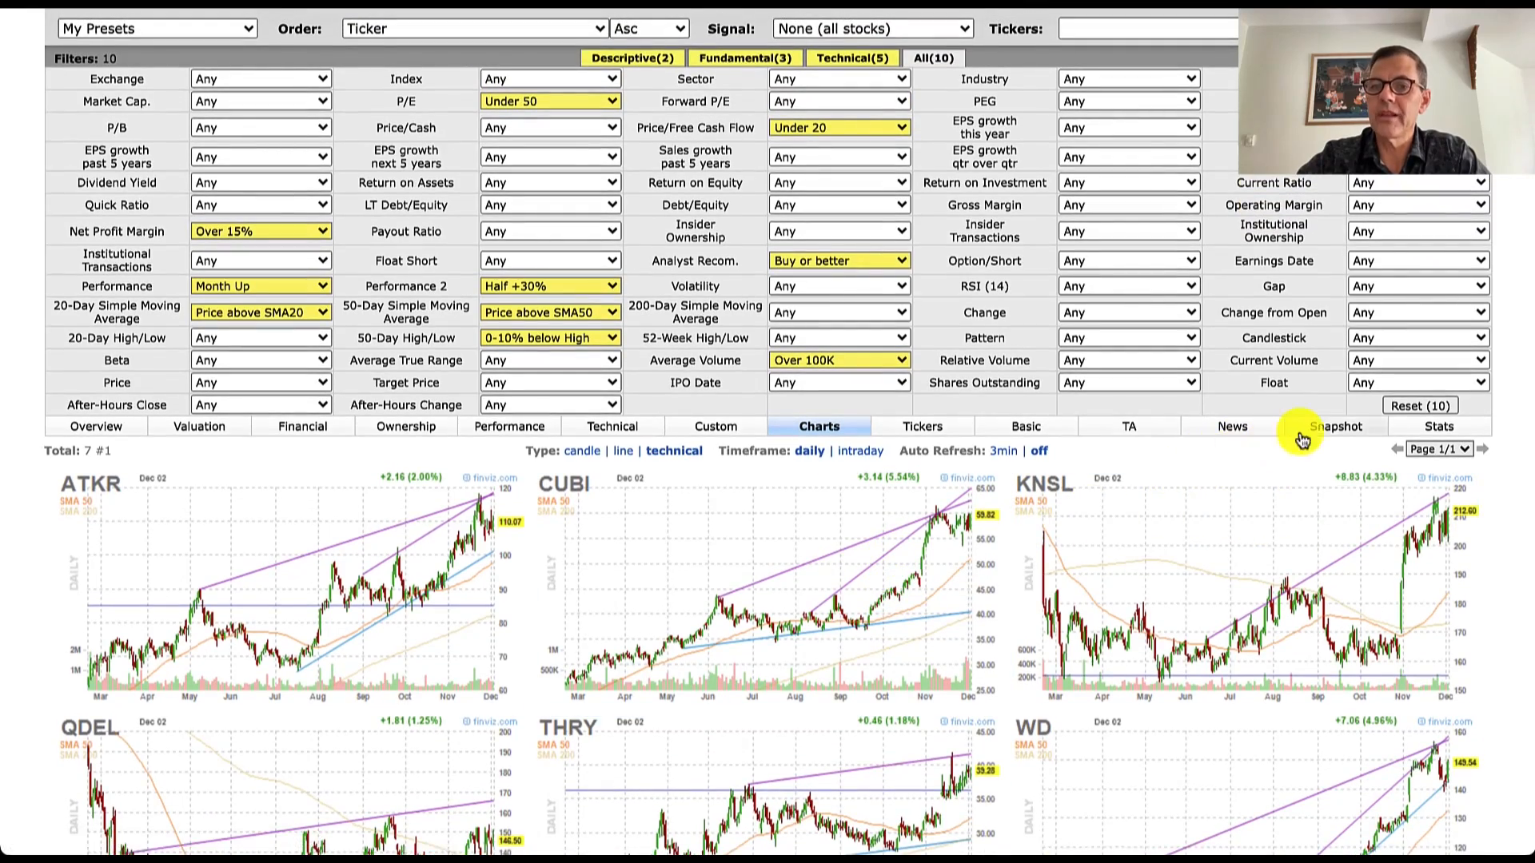
Show the screened stocks as snapshots and read the Atkore Inc. business description
left_click(1335, 428)
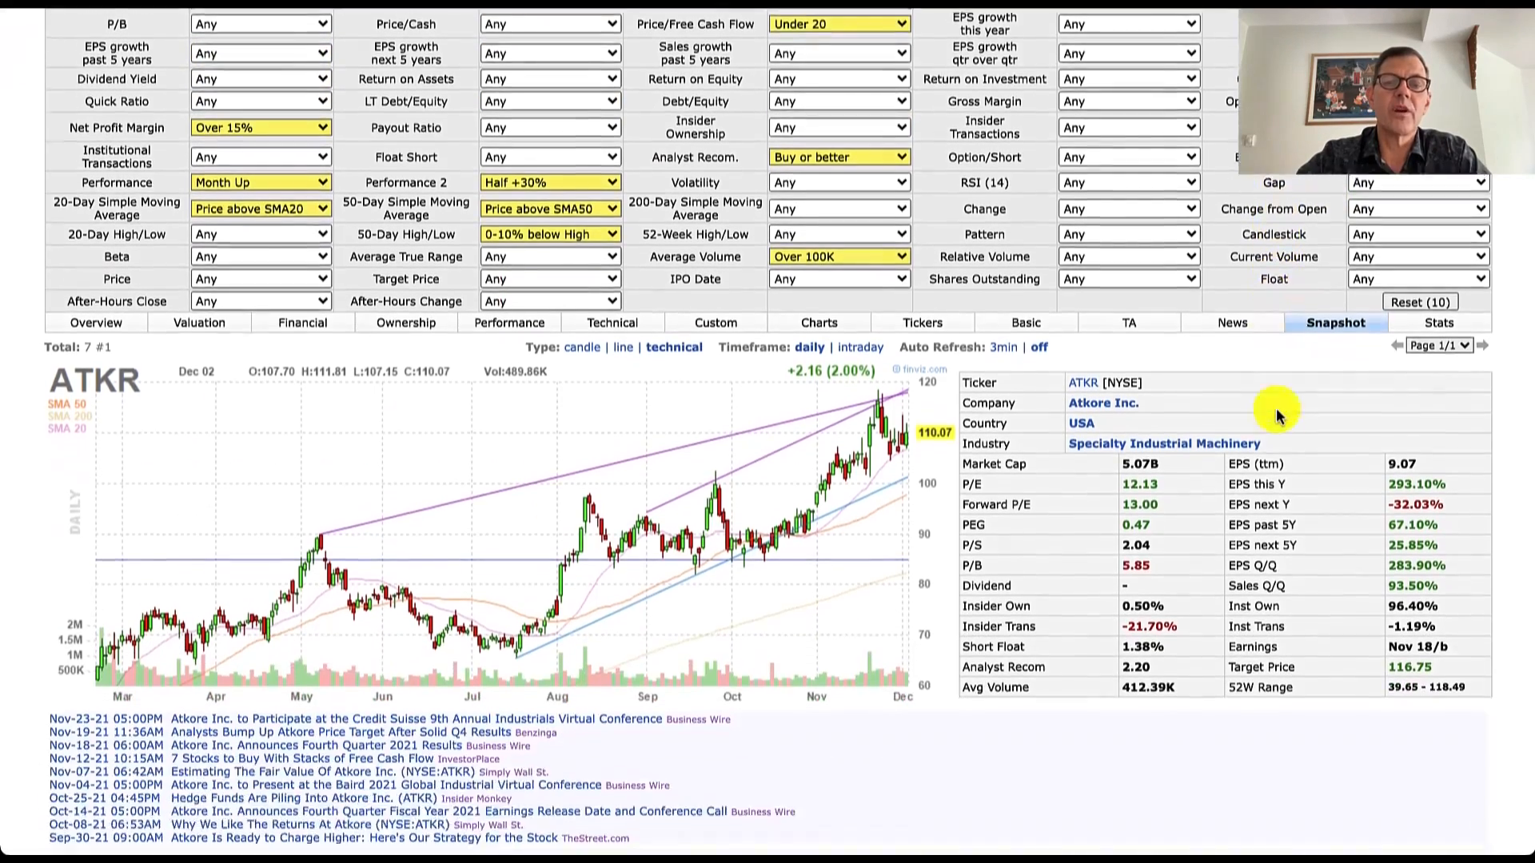
scroll(1276, 414, "down", 3)
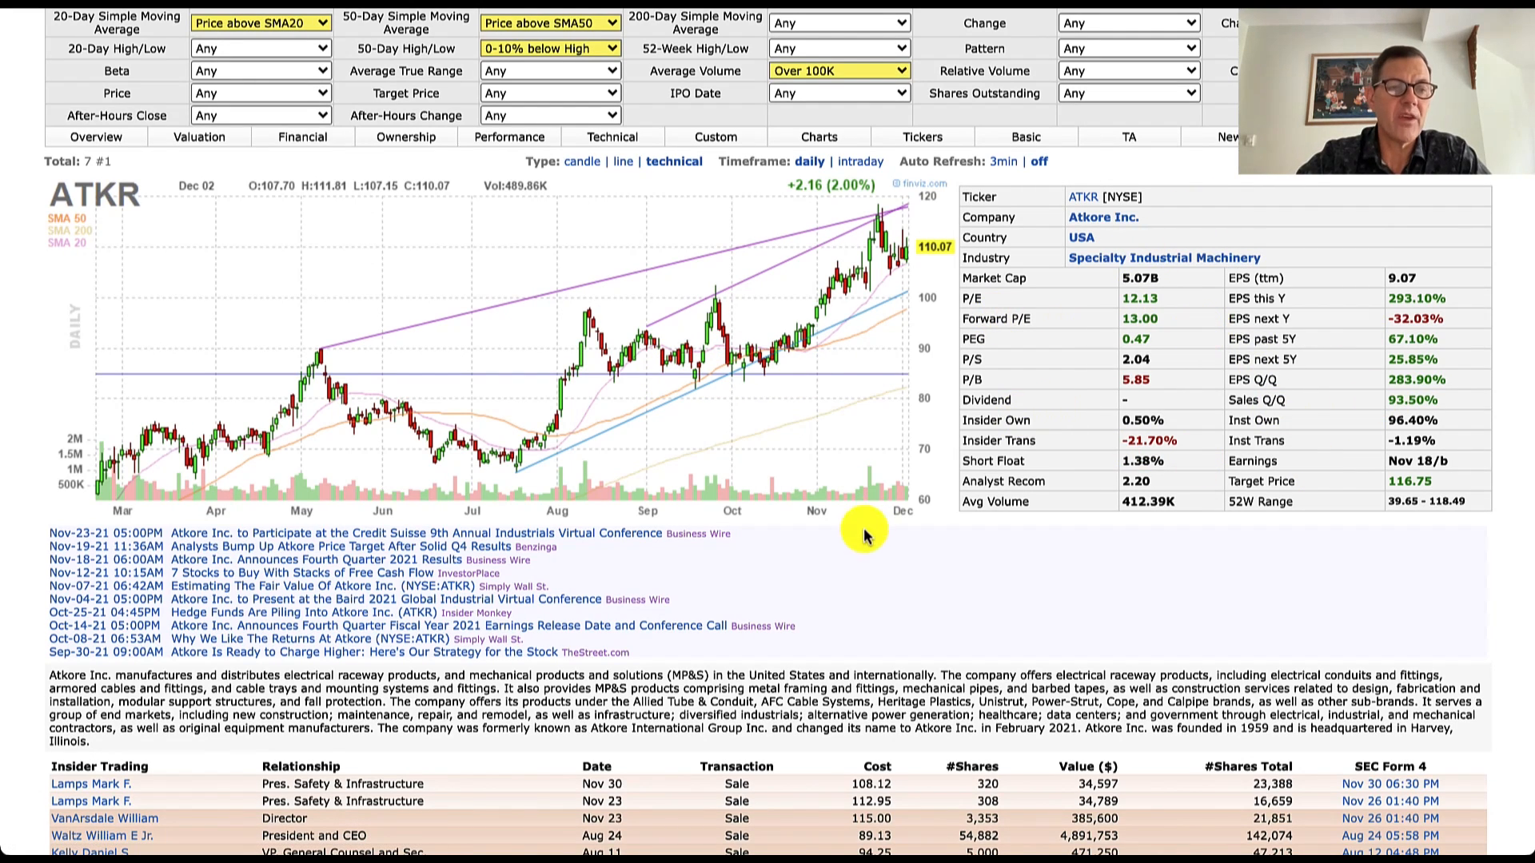
triple_click(125, 692)
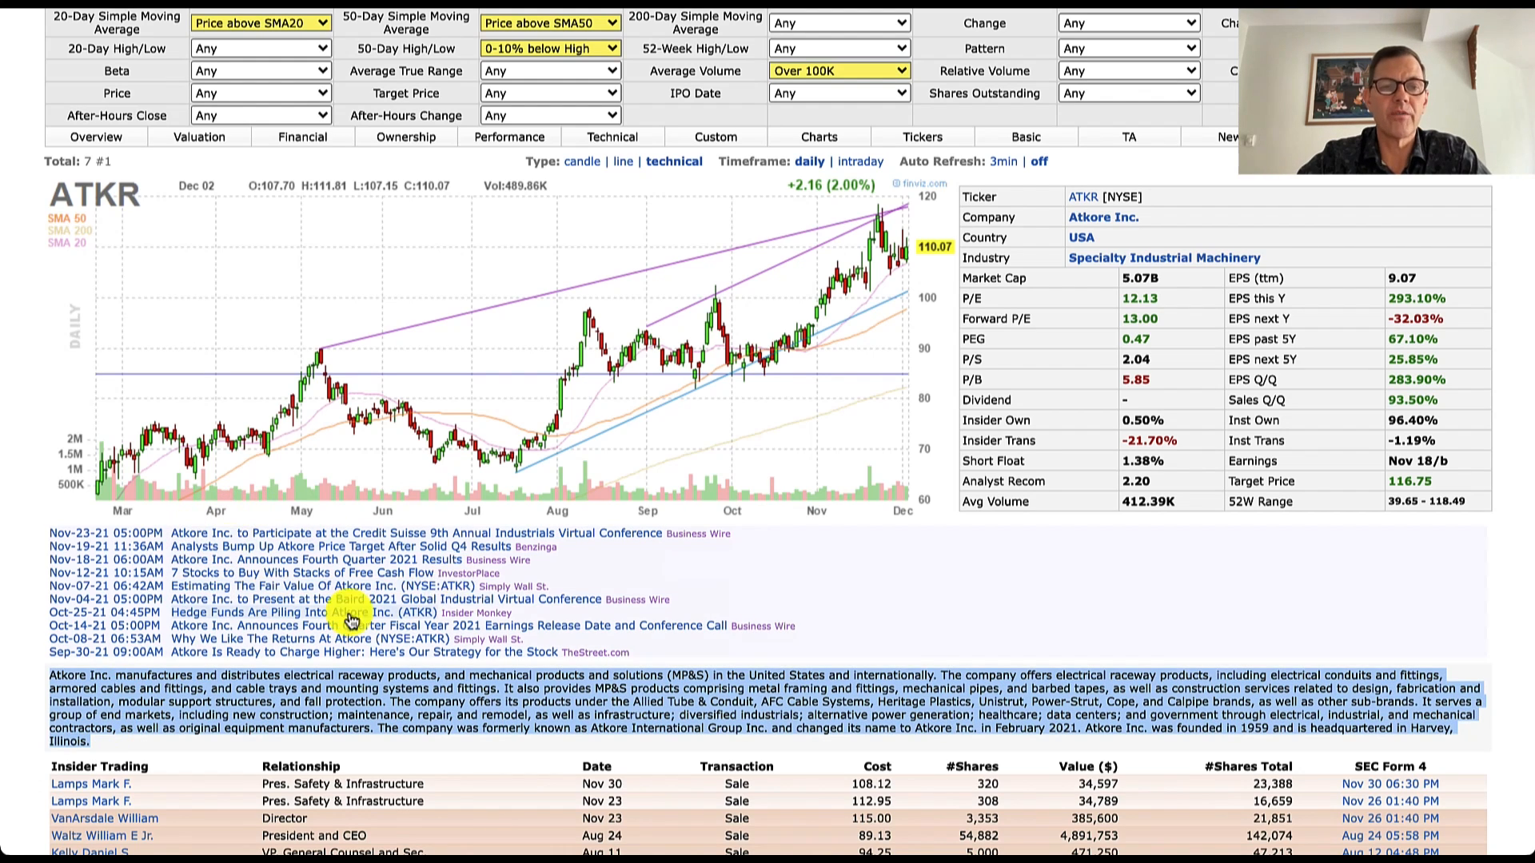
scroll(644, 292, "up", 5)
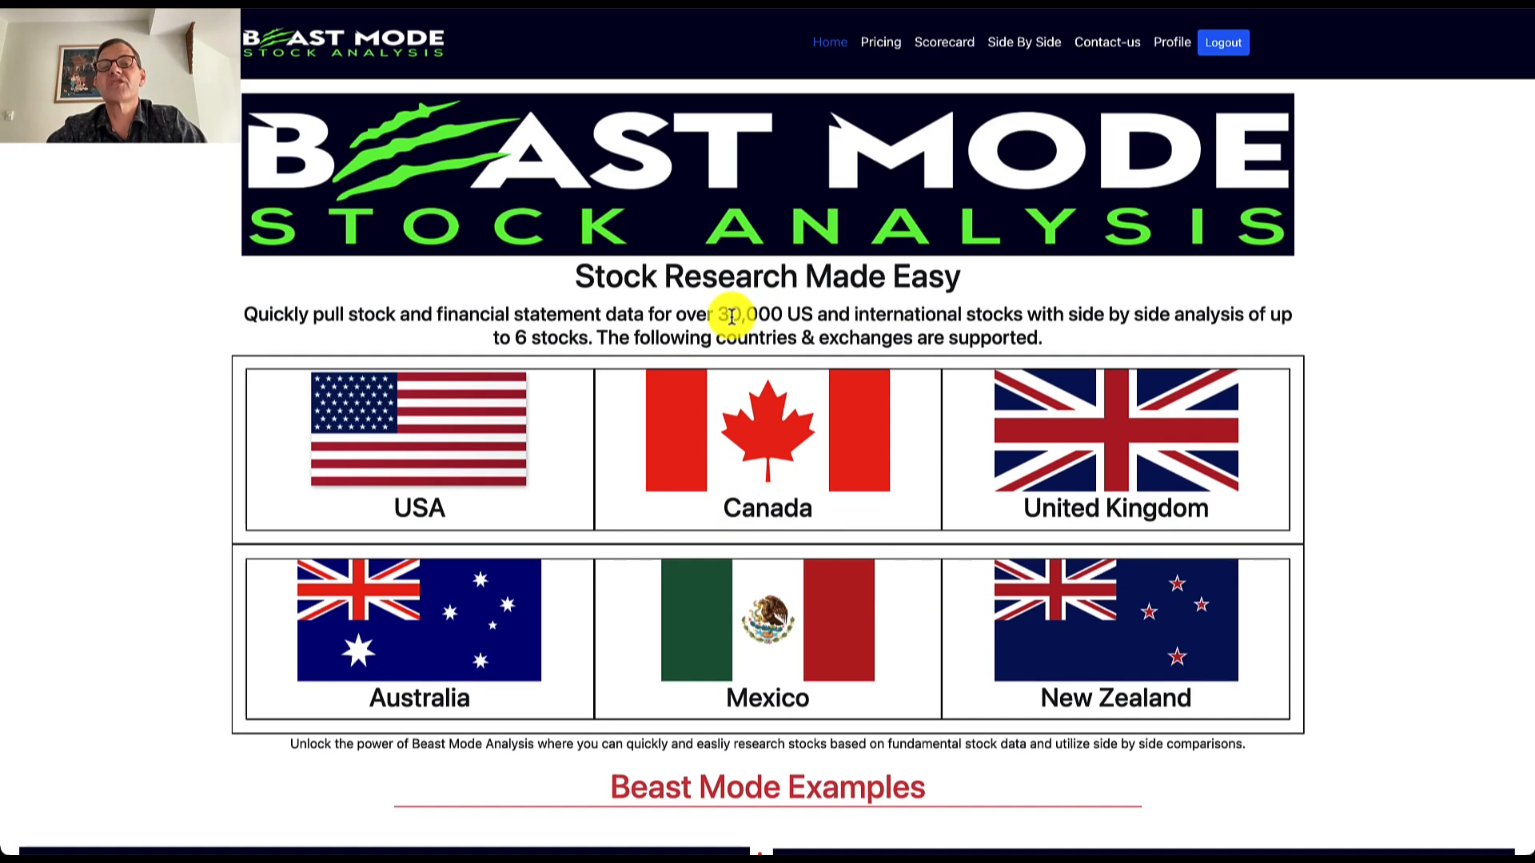
Switch to Beast Mode Stock Analysis and load the scorecard for NVDA:US
left_click(945, 44)
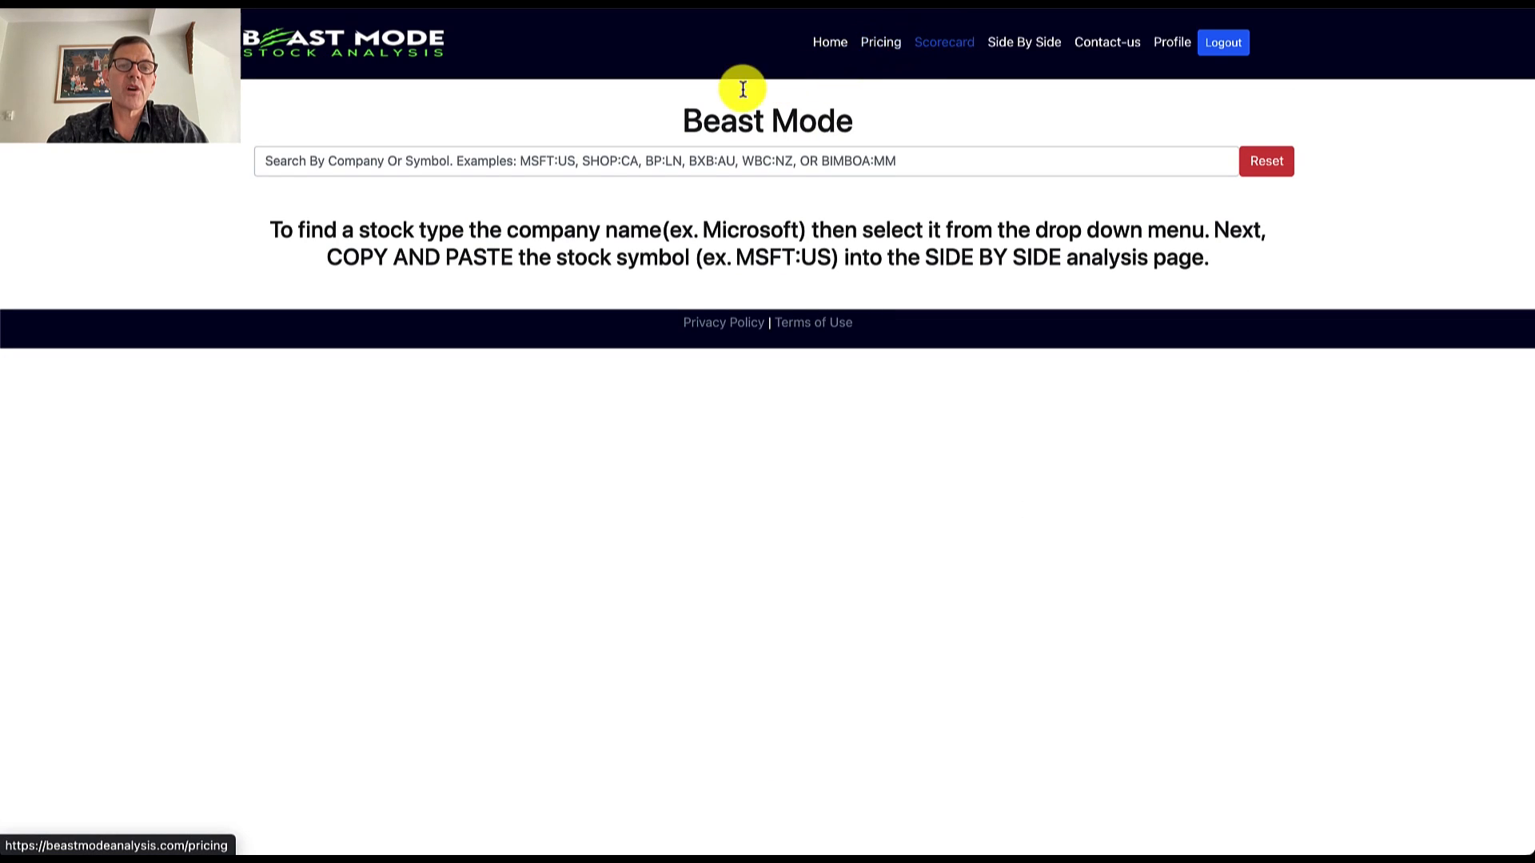
left_click(592, 161)
type("NV")
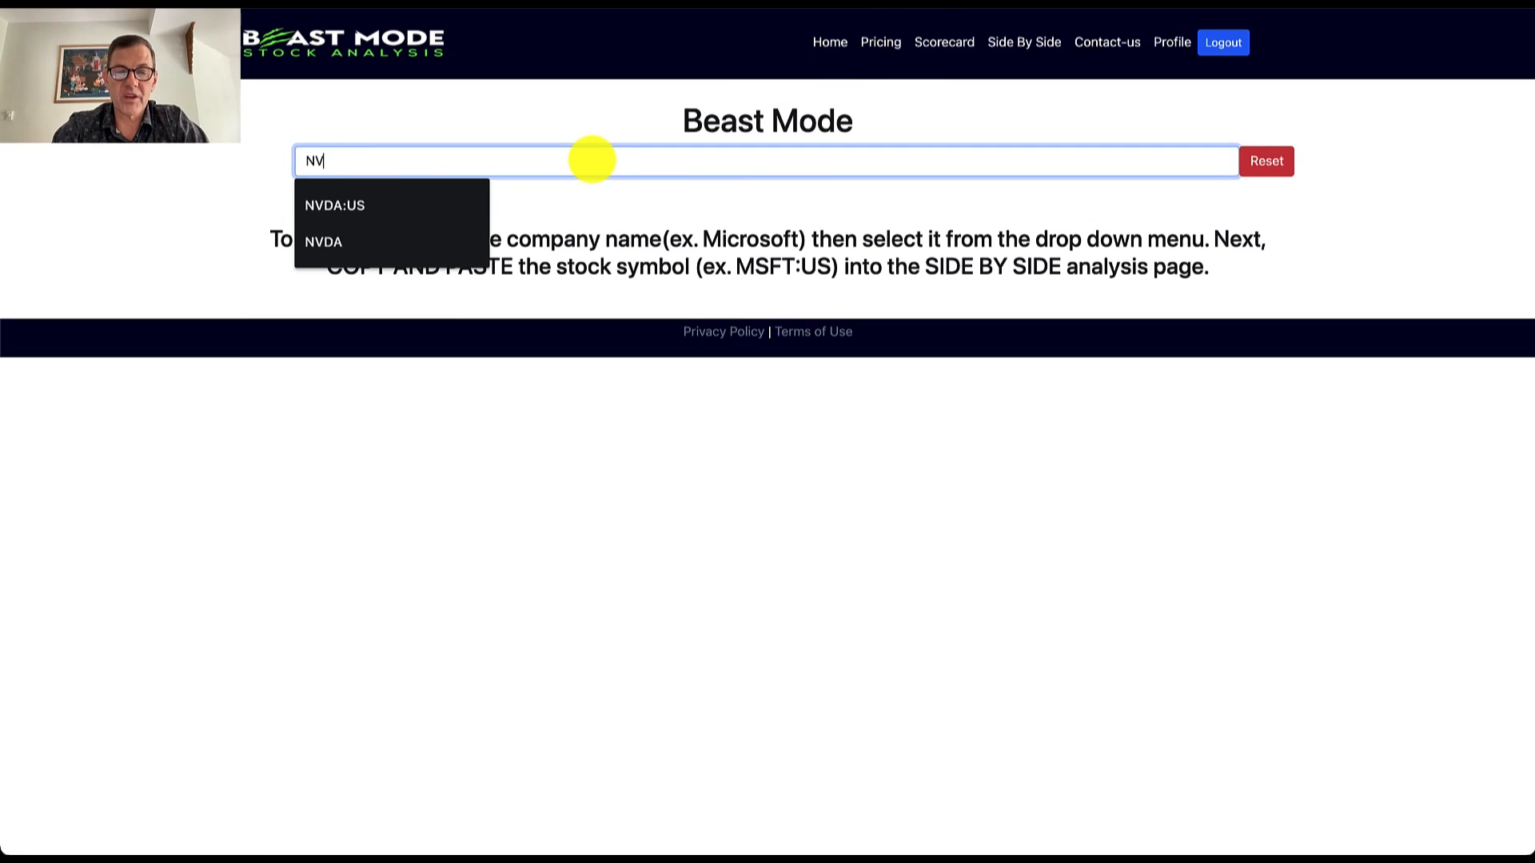
type("DA:")
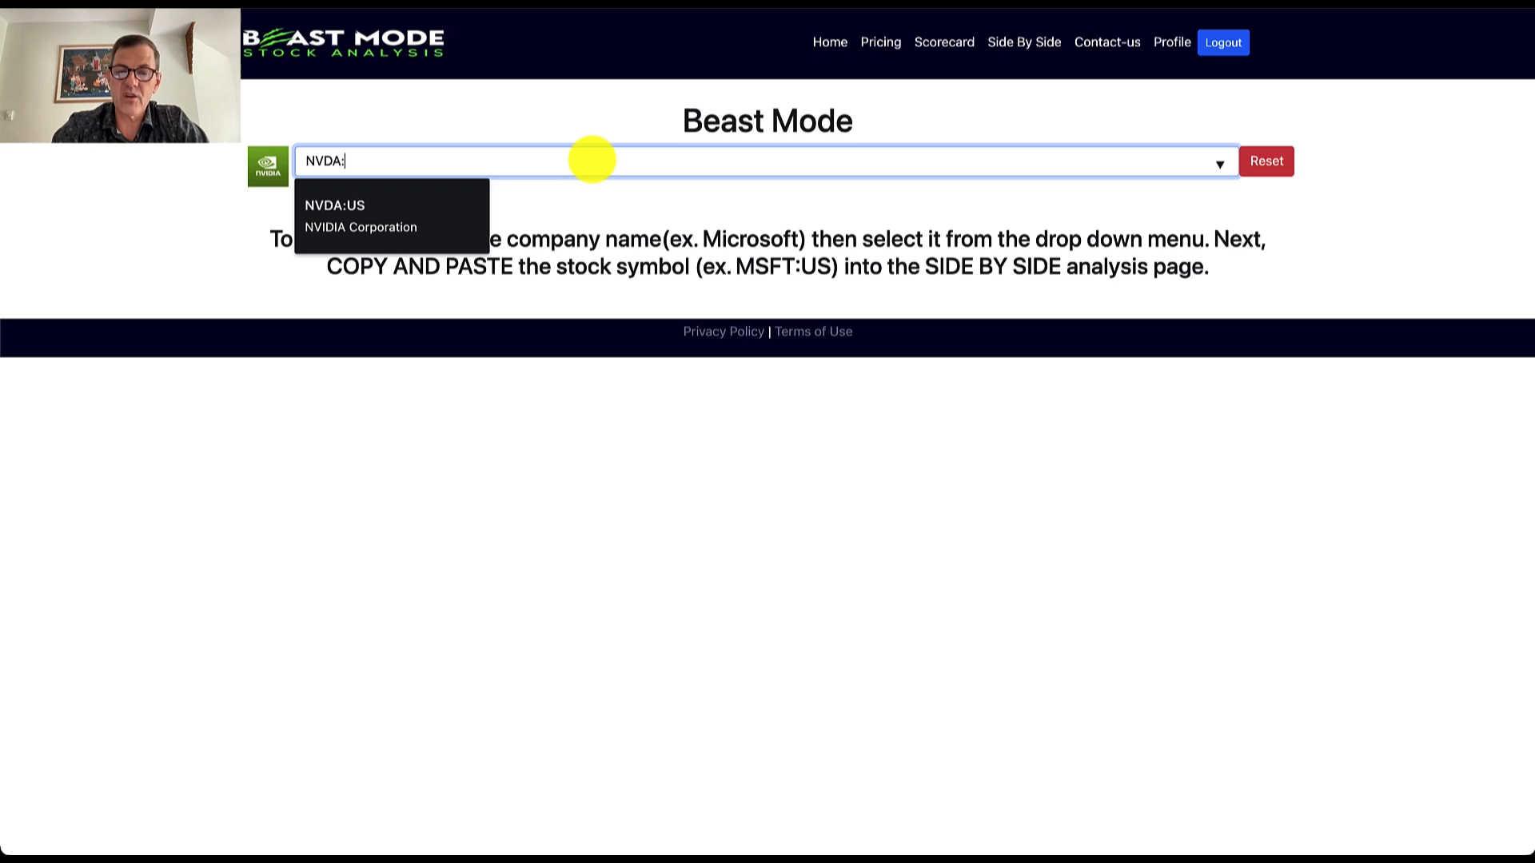
type("US")
key("Return")
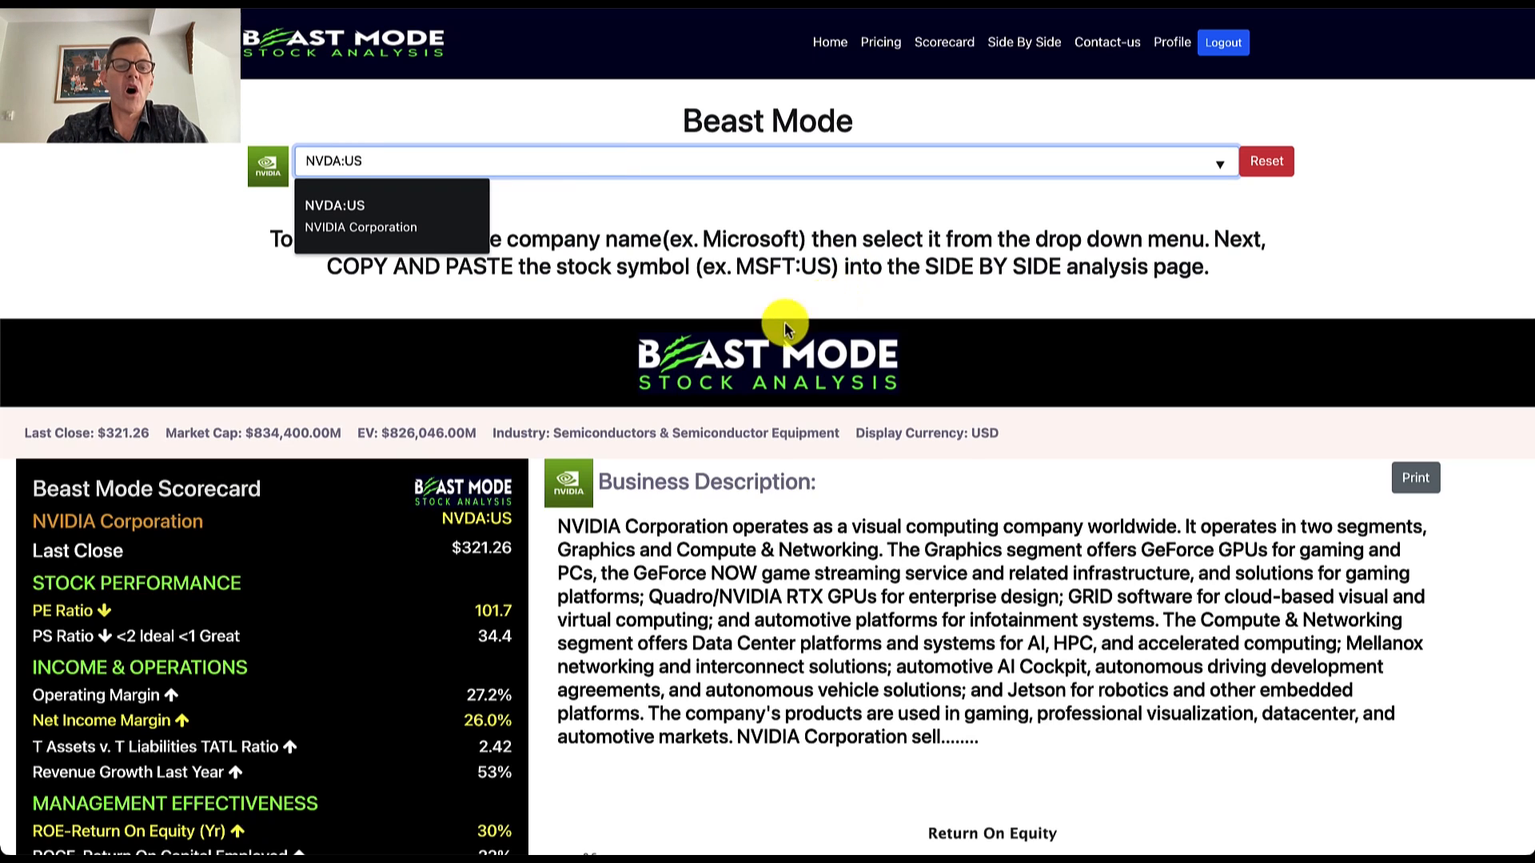
scroll(684, 376, "down", 3)
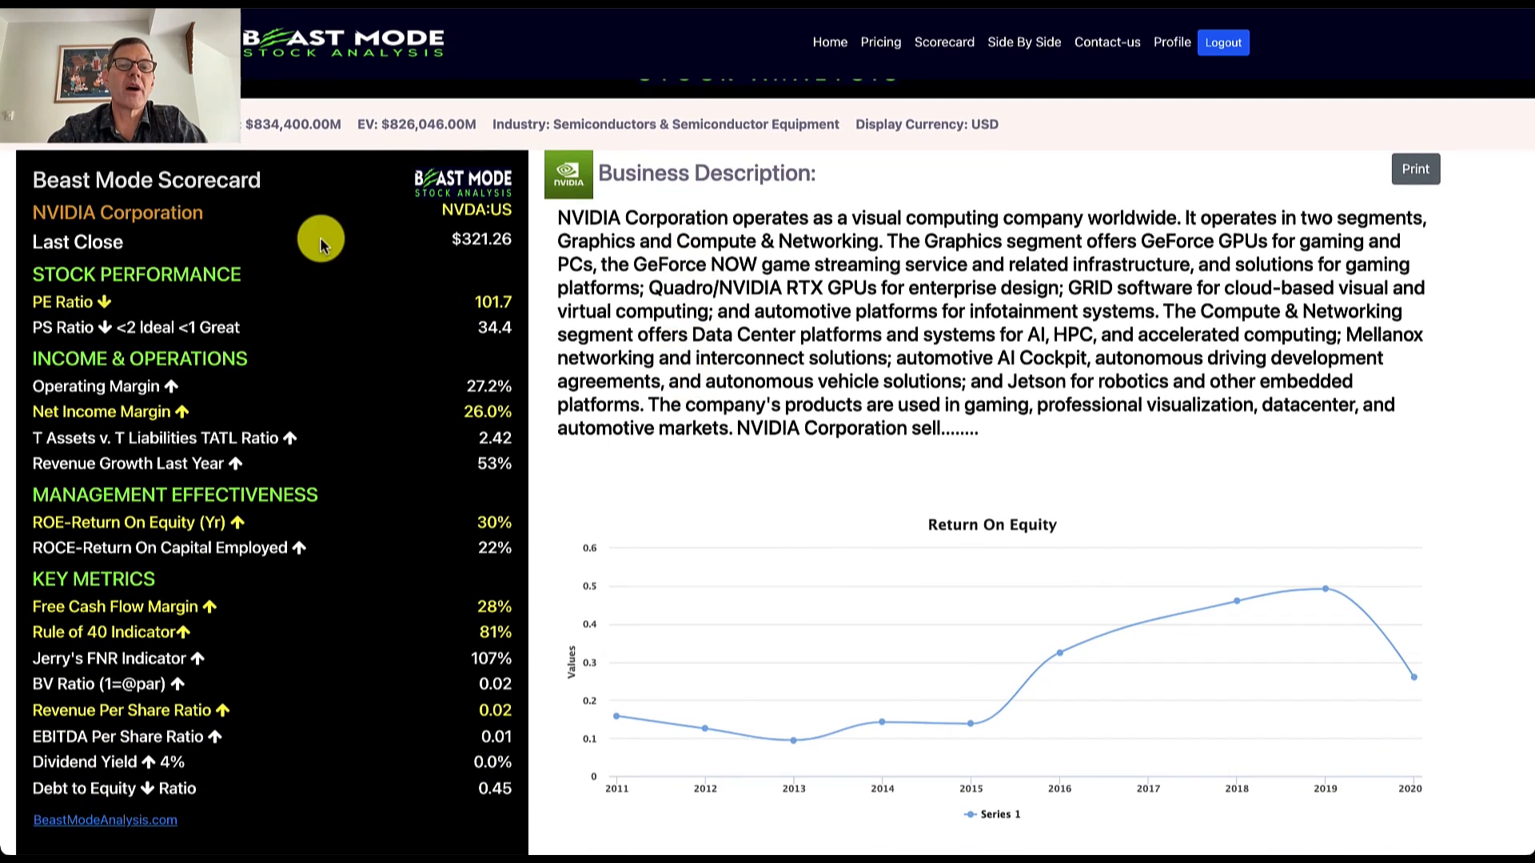
Open the side-by-side company comparison and load CUBI:US and WD:US as the first two companies
scroll(260, 314, "down", 1)
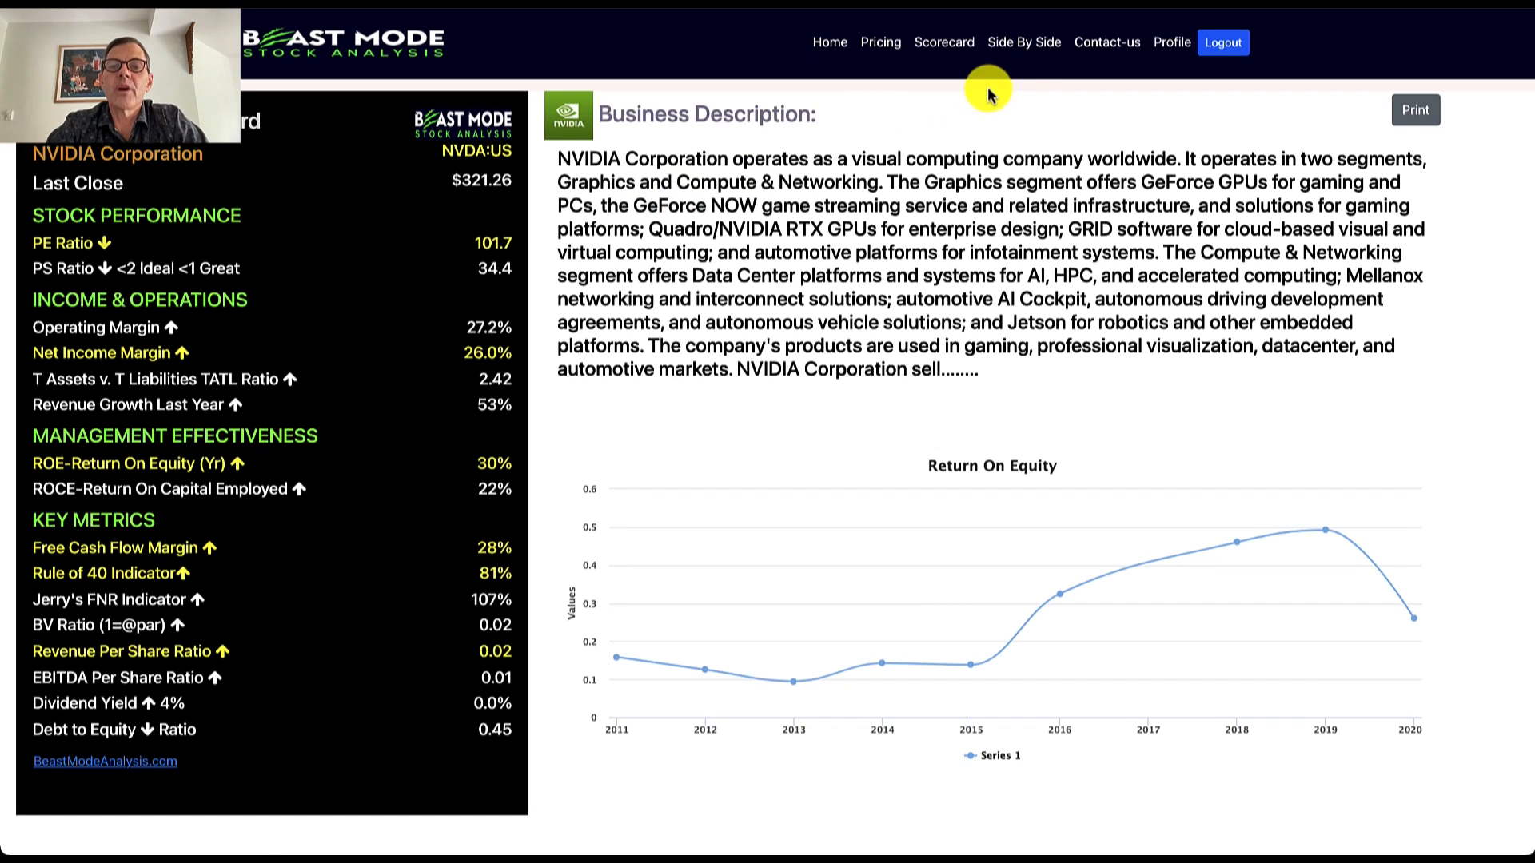
left_click(1027, 46)
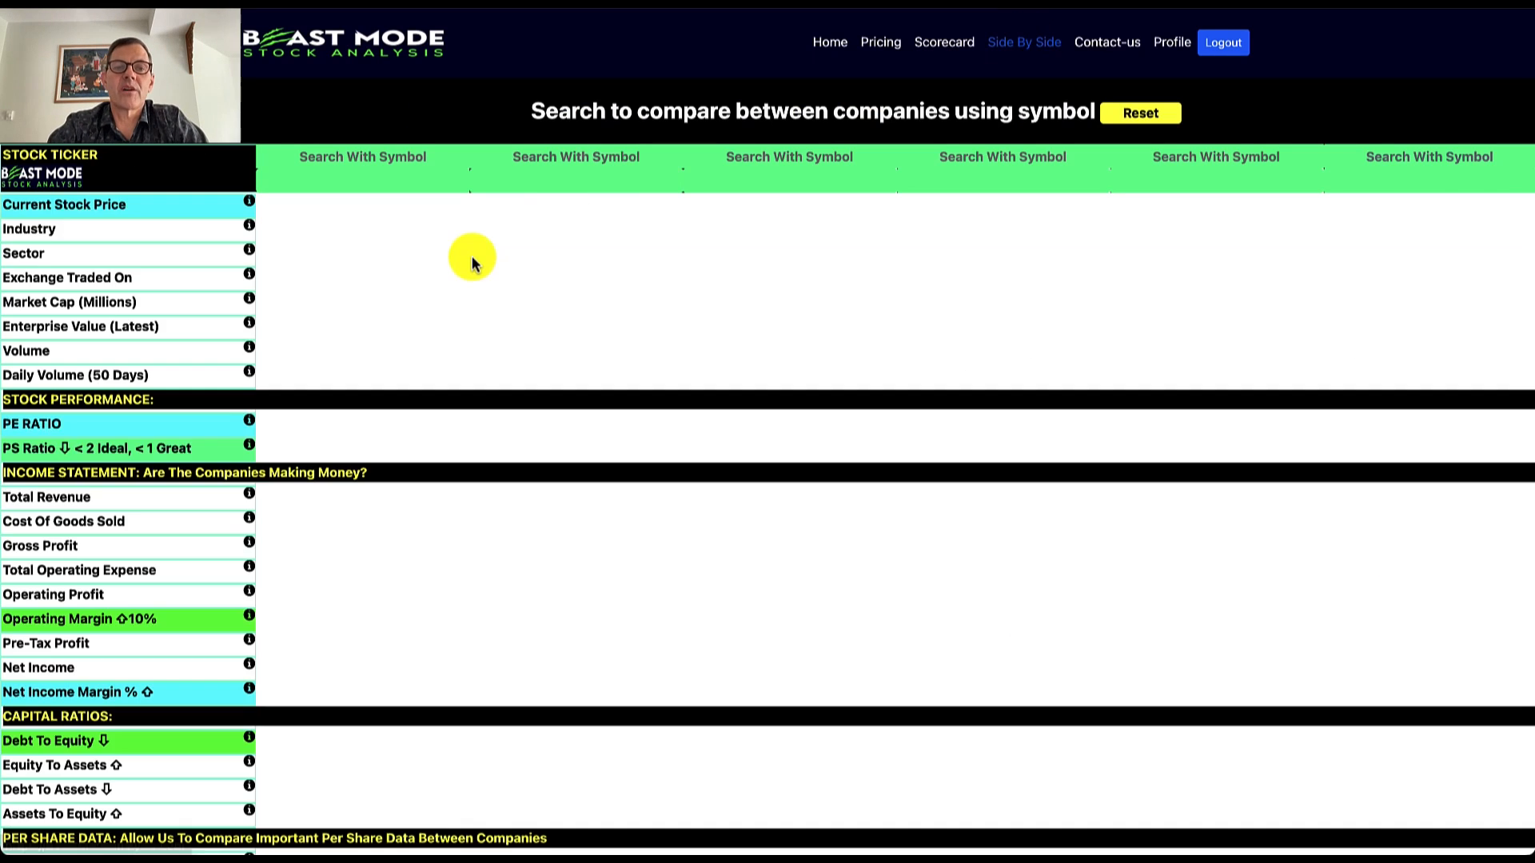
left_click(367, 155)
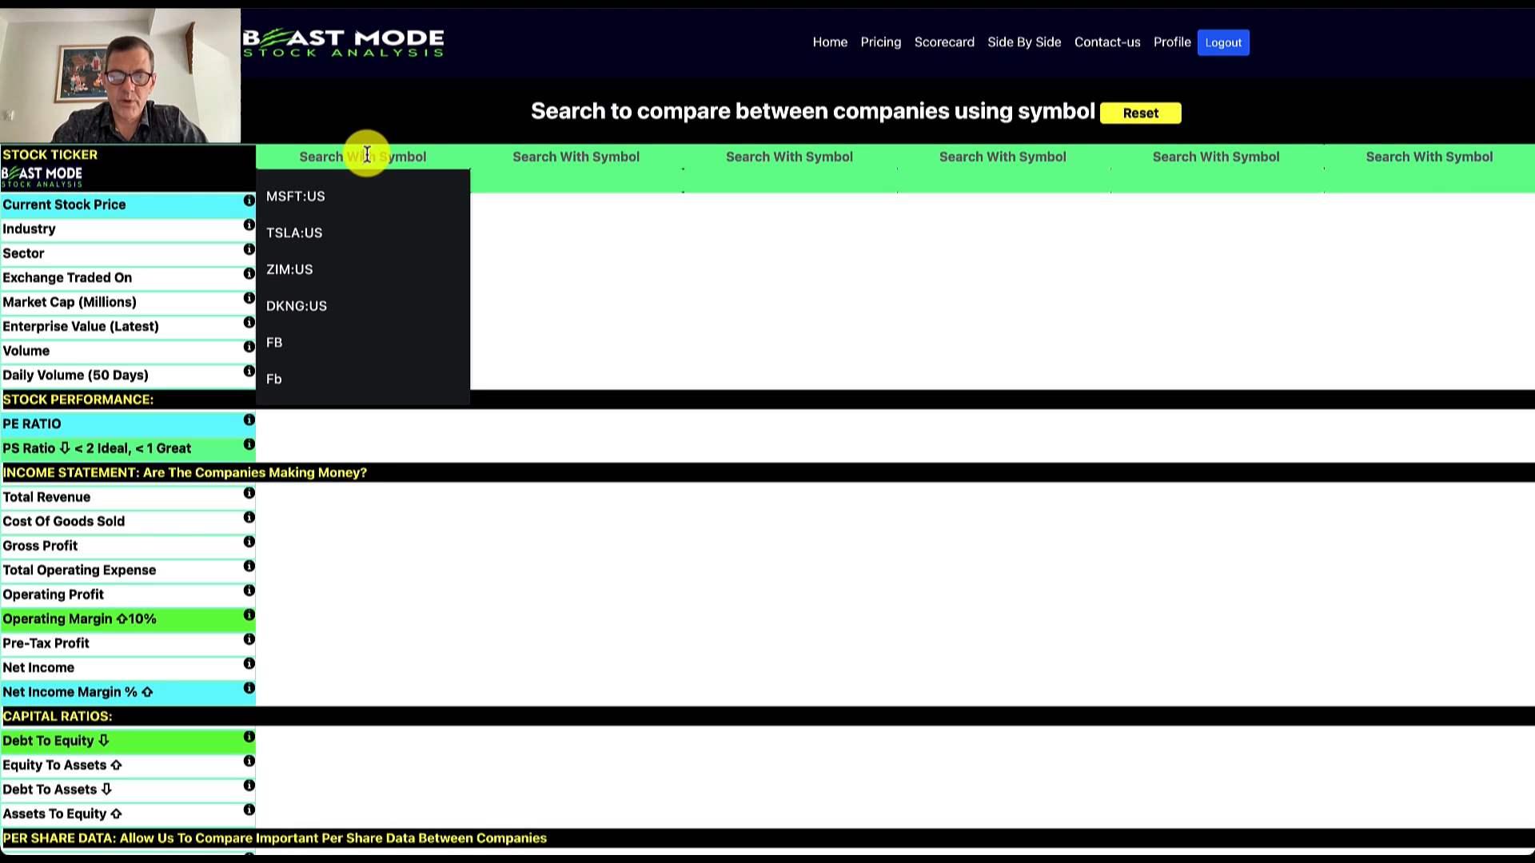
type("CUBI:U")
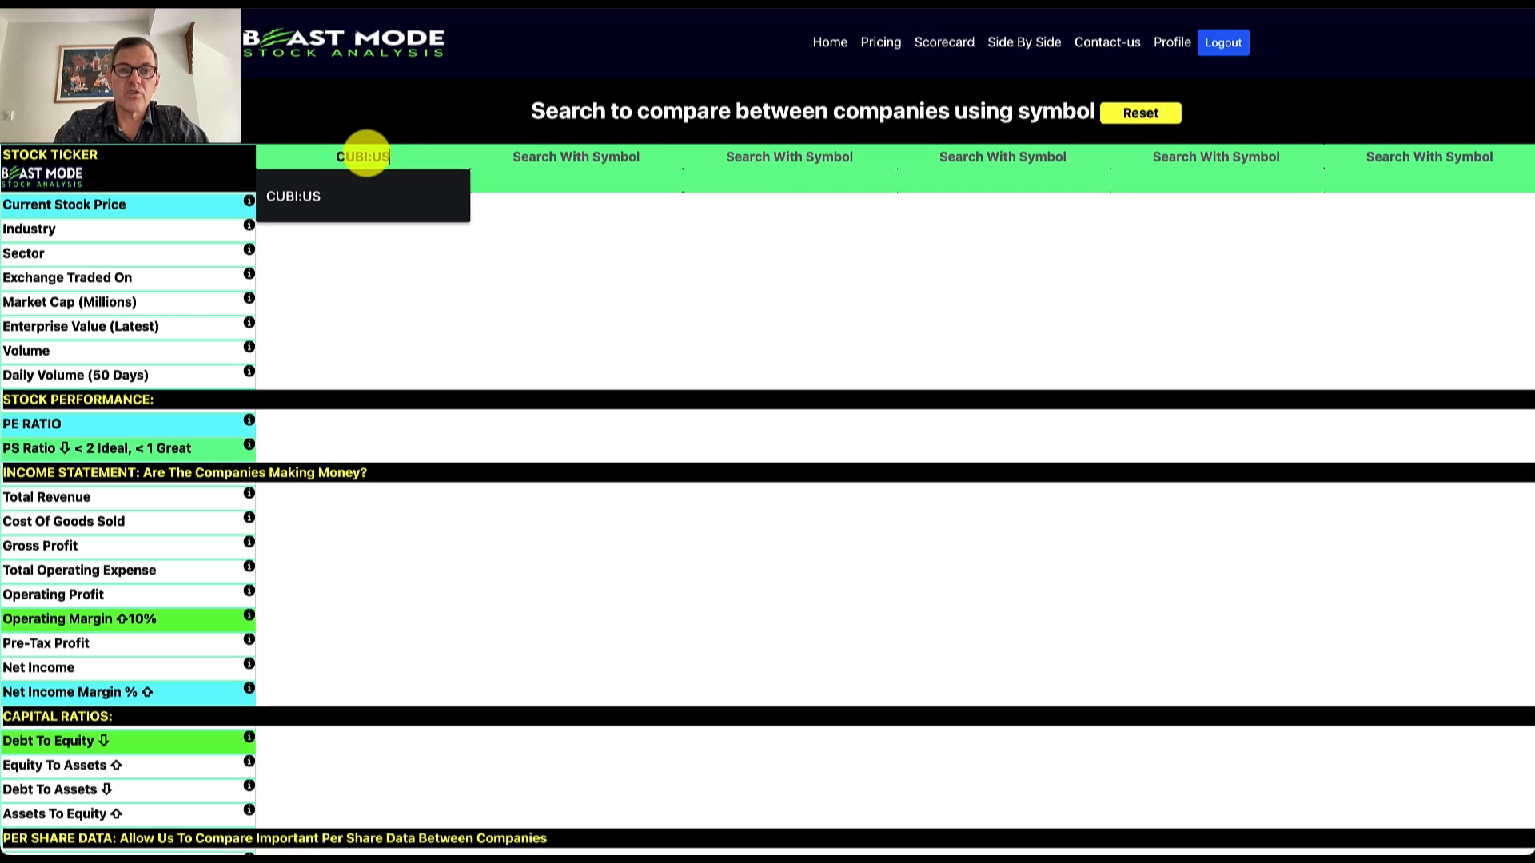
type("S")
key("Return")
key("Tab")
type("WD:US")
key("Return")
Add THRY:US and ATKR:US to the comparison as the third and fourth companies
key("Tab")
type("THR")
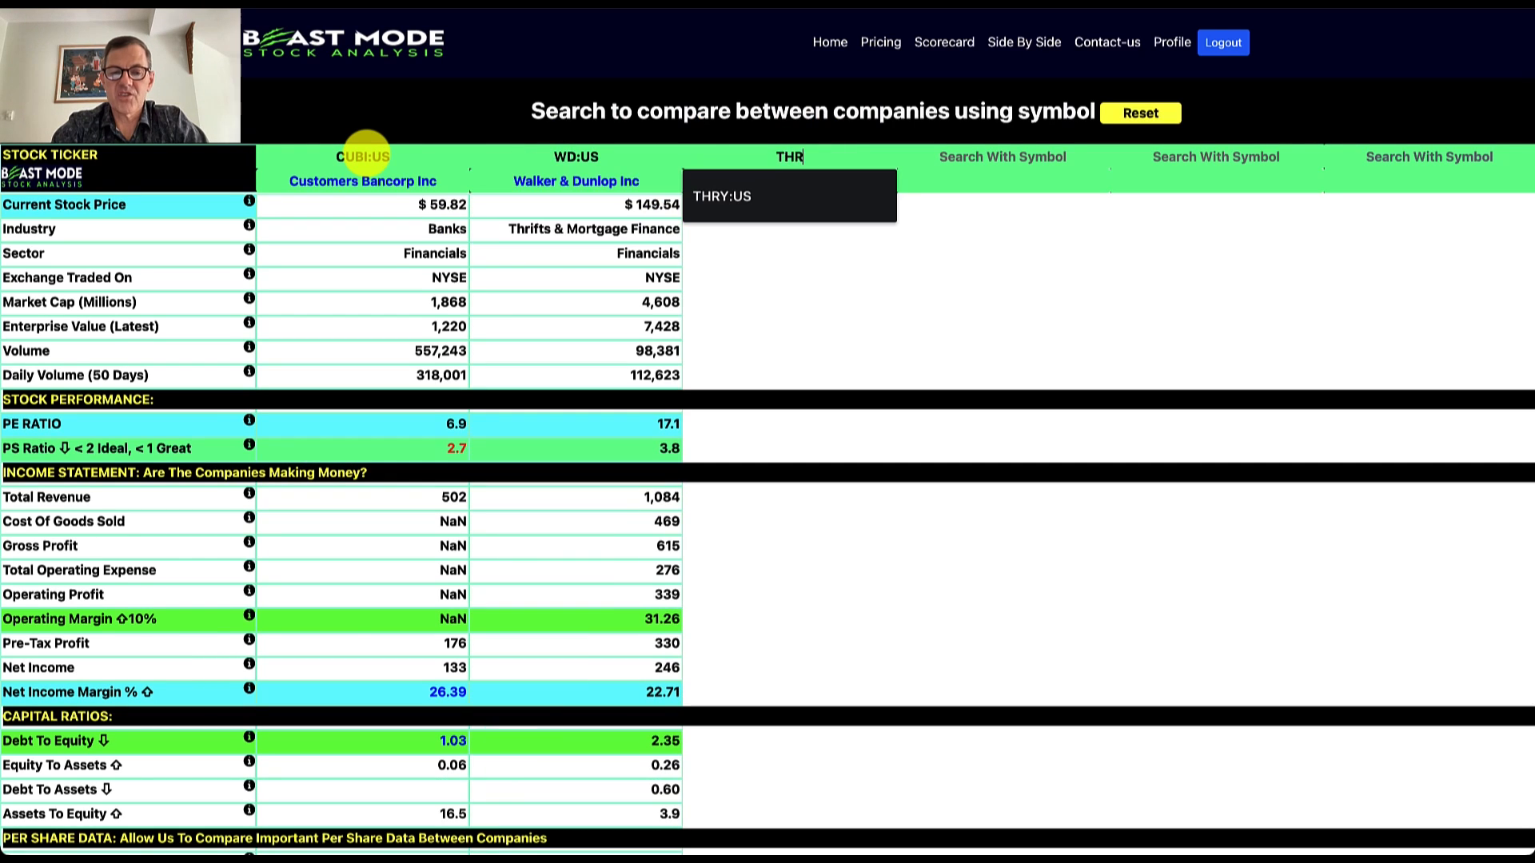
type("Y:US")
key("Return")
key("Tab")
type("ATKR:US")
key("Return")
Add KNSL:US and ZIM:US to the comparison as the fifth and sixth companies
key("Tab")
type("KNSL")
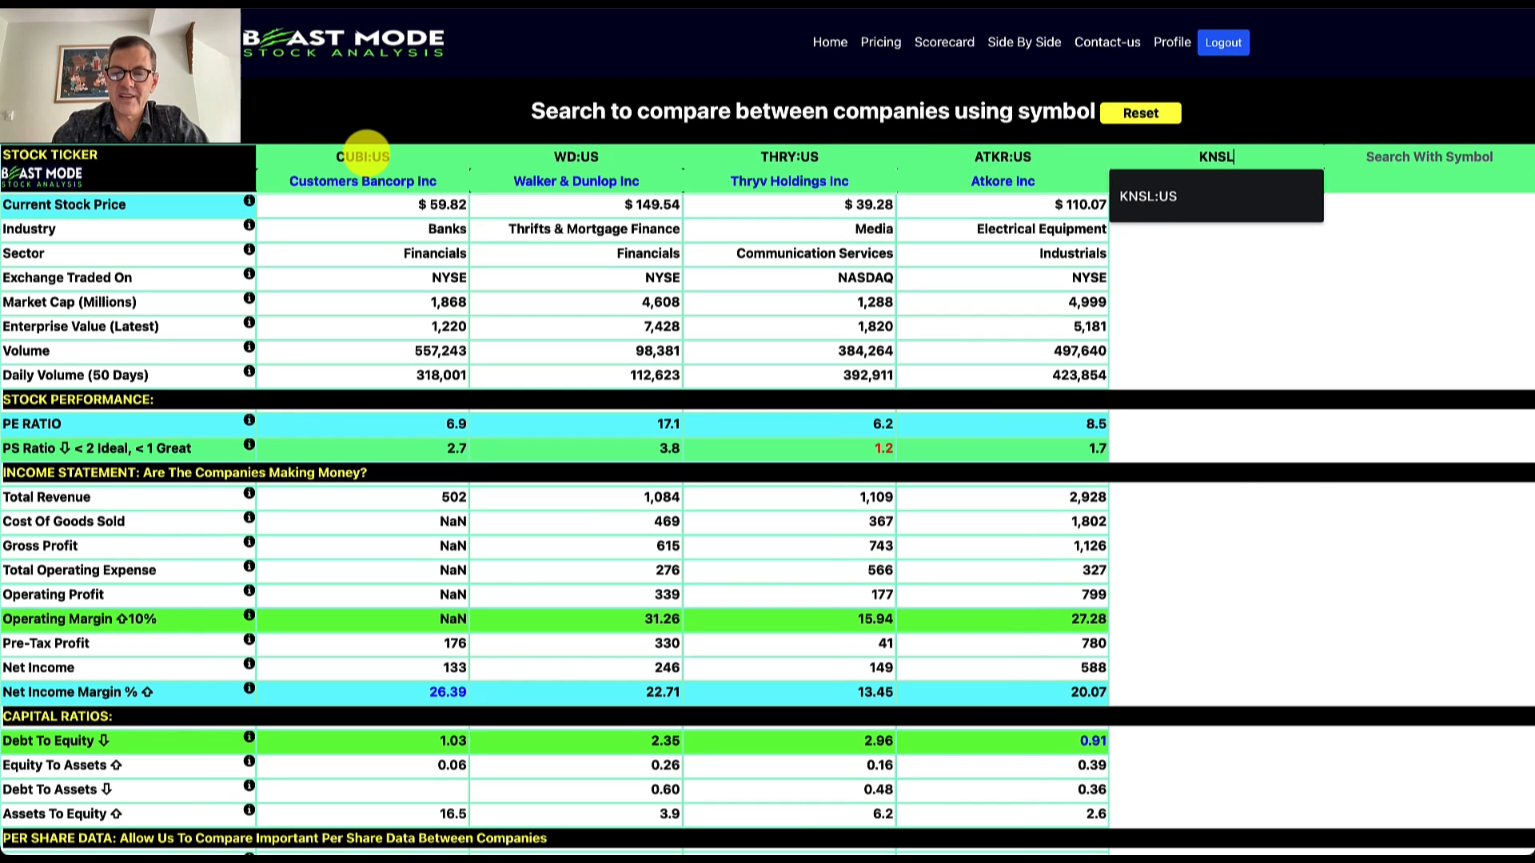
type(":US")
key("Return")
key("Tab")
type("ZIM:US")
key("Return")
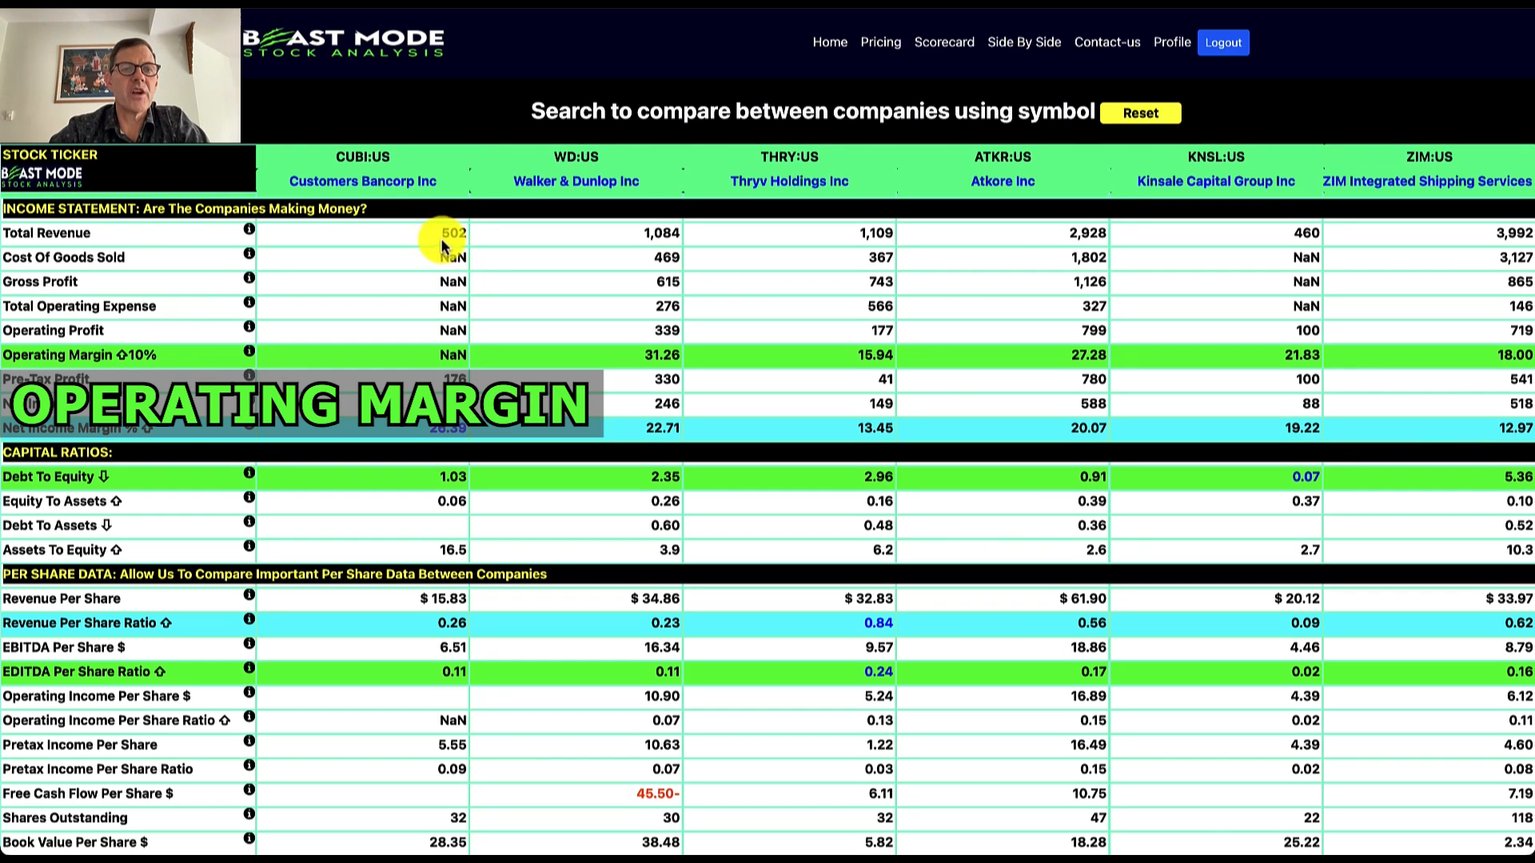
Compare the companies' income statement and per-share figures, reading the explanations of the revenue, EBITDA and operating income per-share metrics
left_click_drag(445, 270, 448, 343)
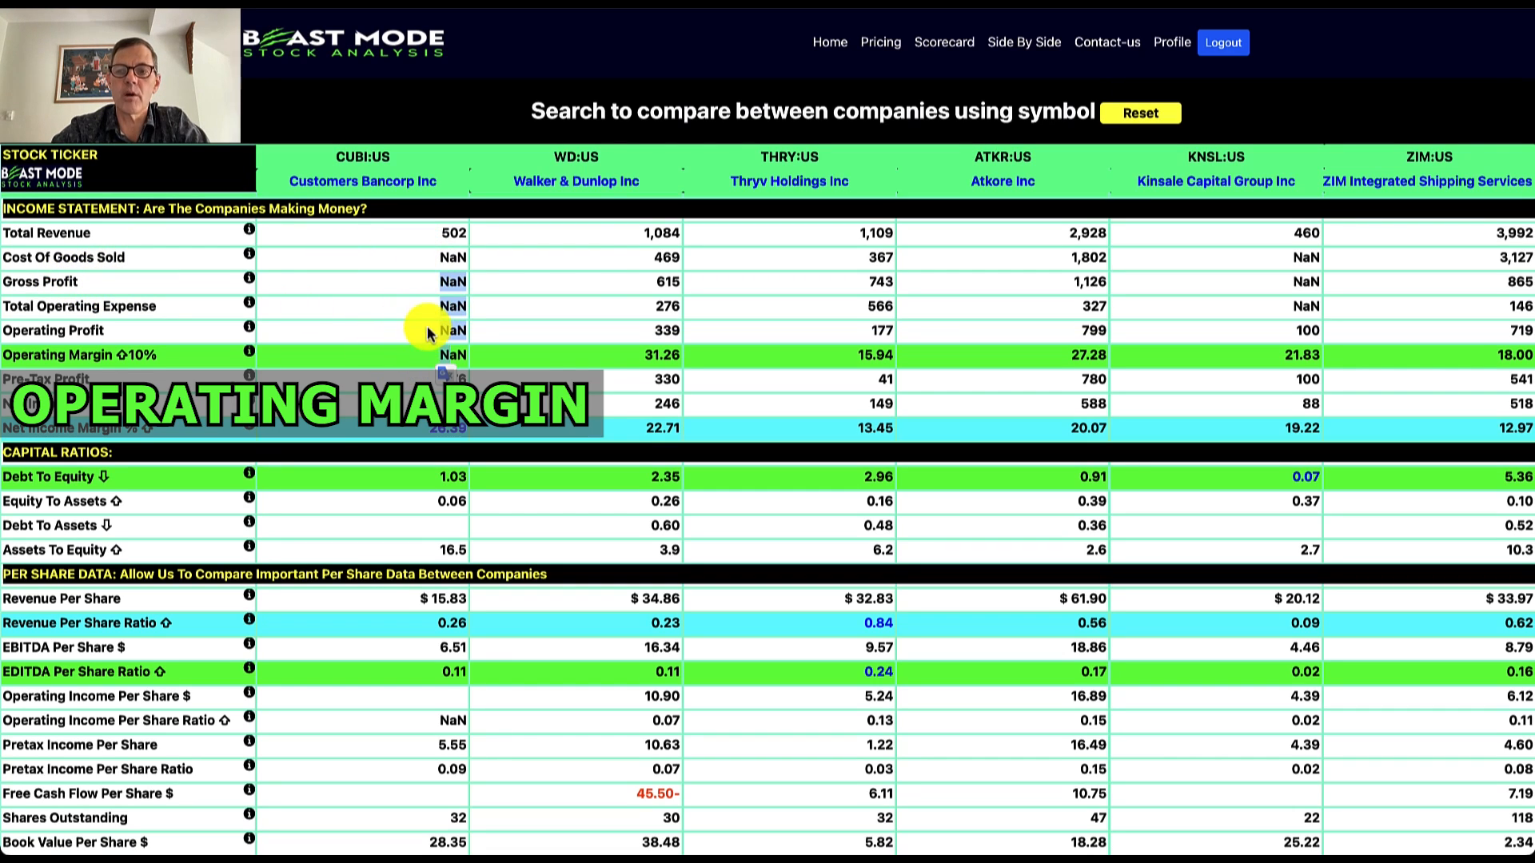
left_click(595, 285)
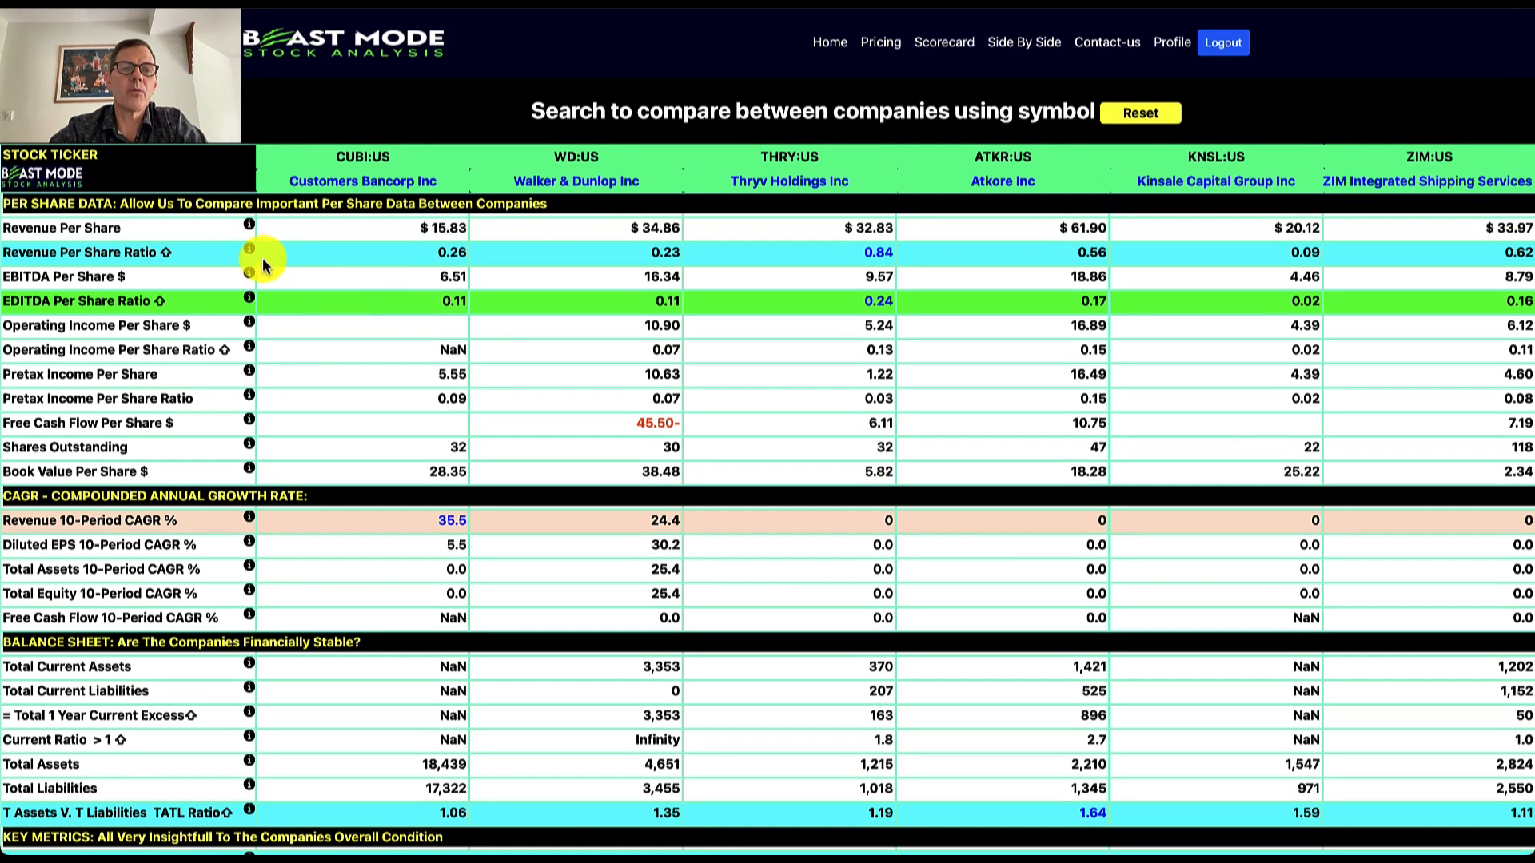
mouse_move(248, 251)
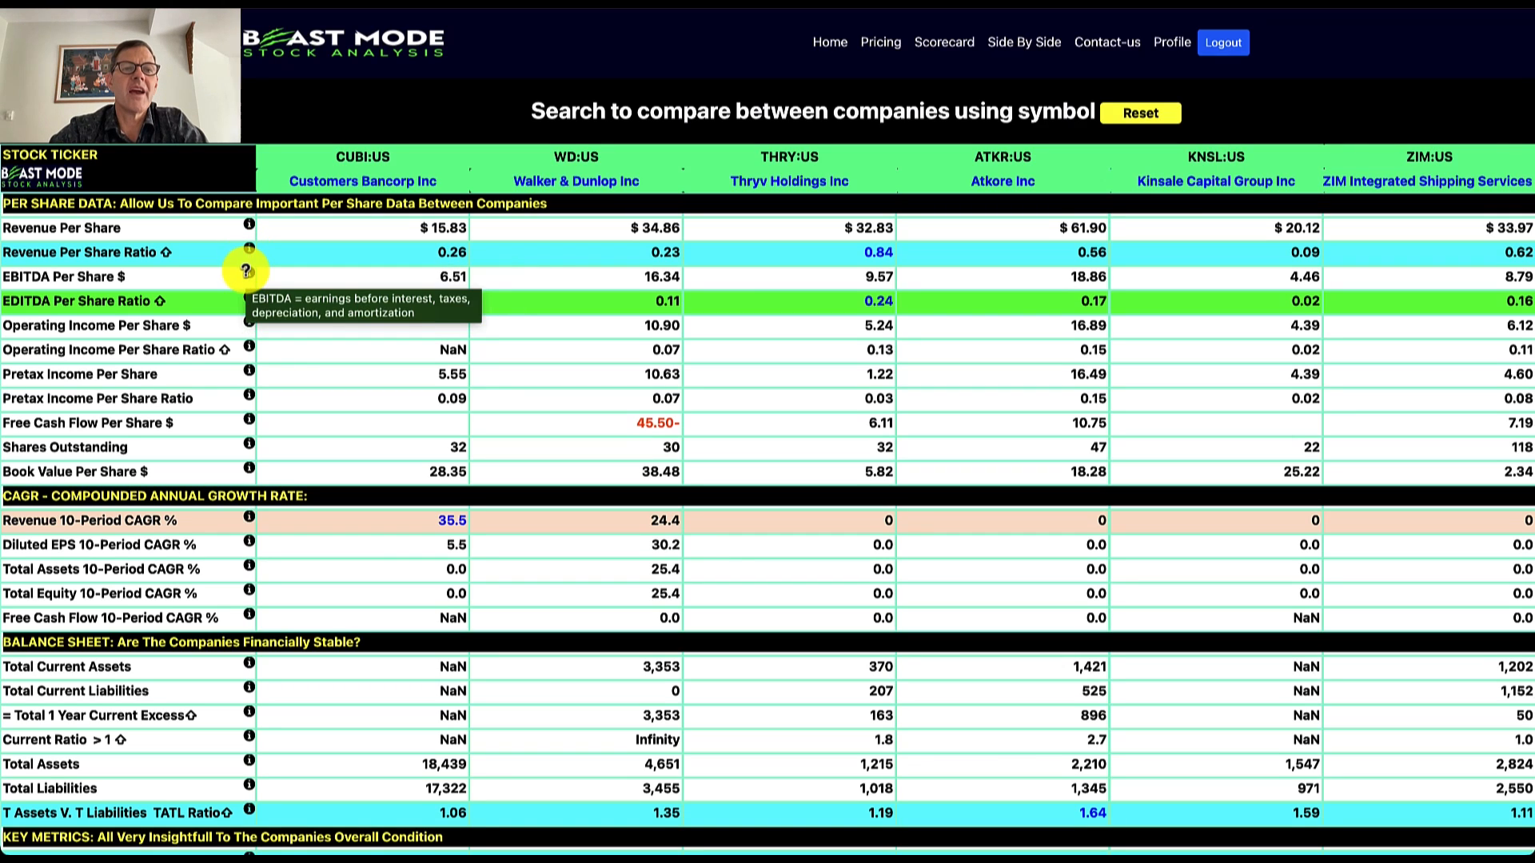
mouse_move(248, 298)
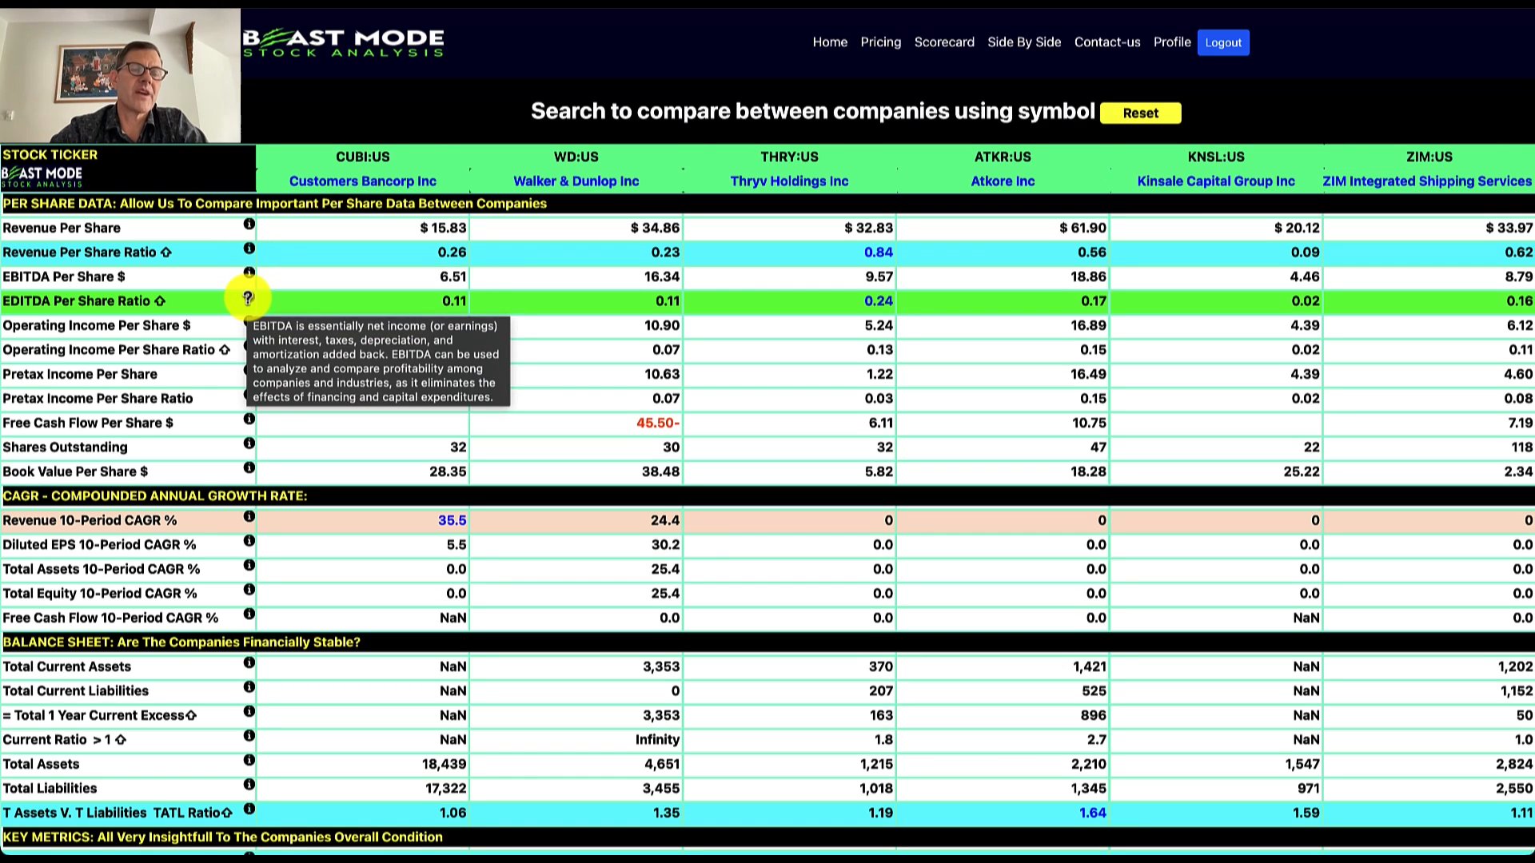
mouse_move(248, 325)
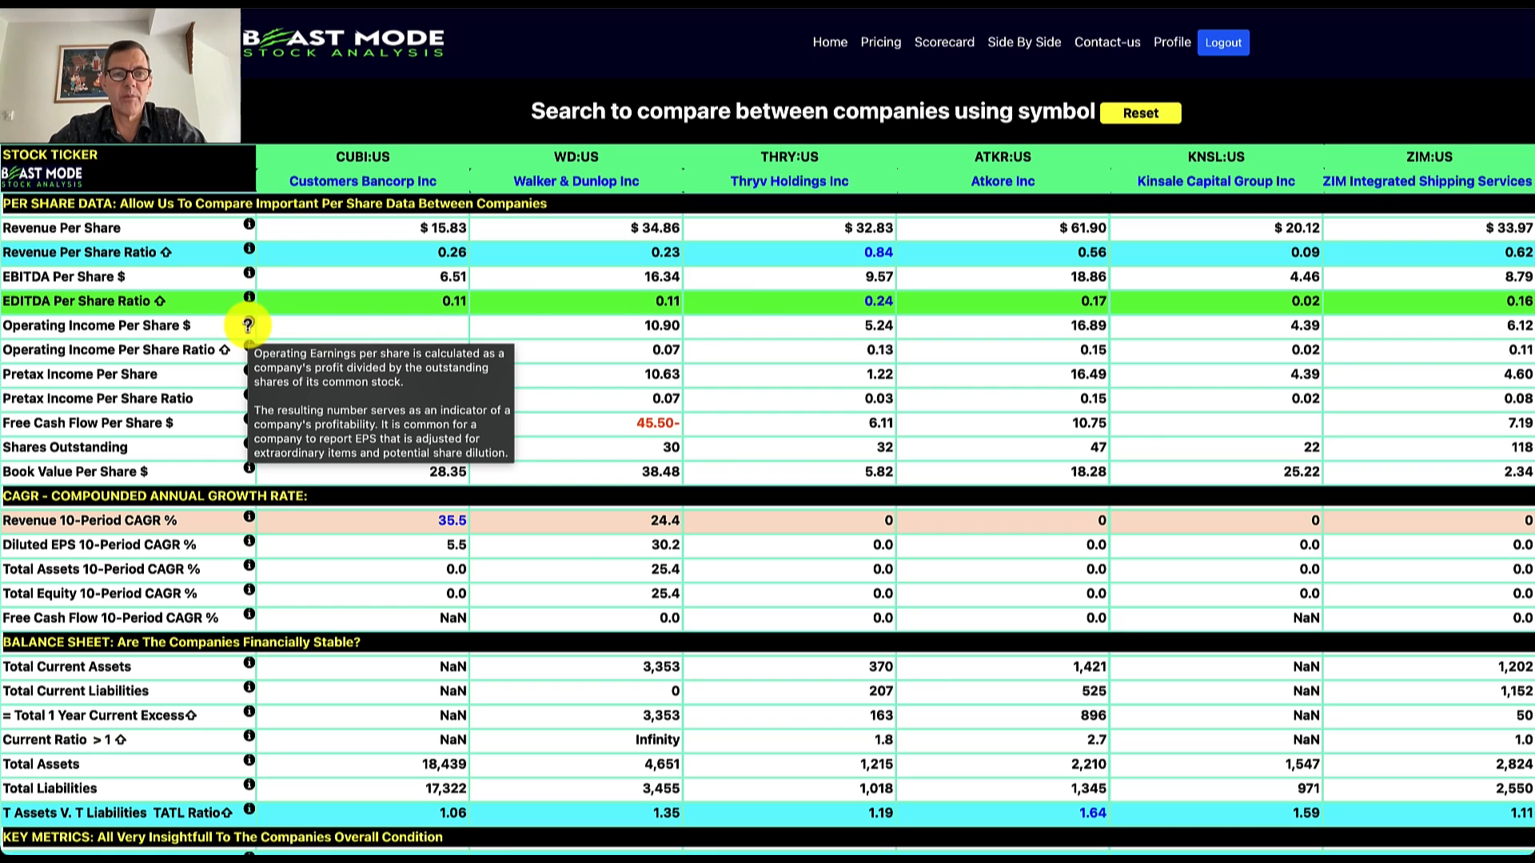
double_click(176, 251)
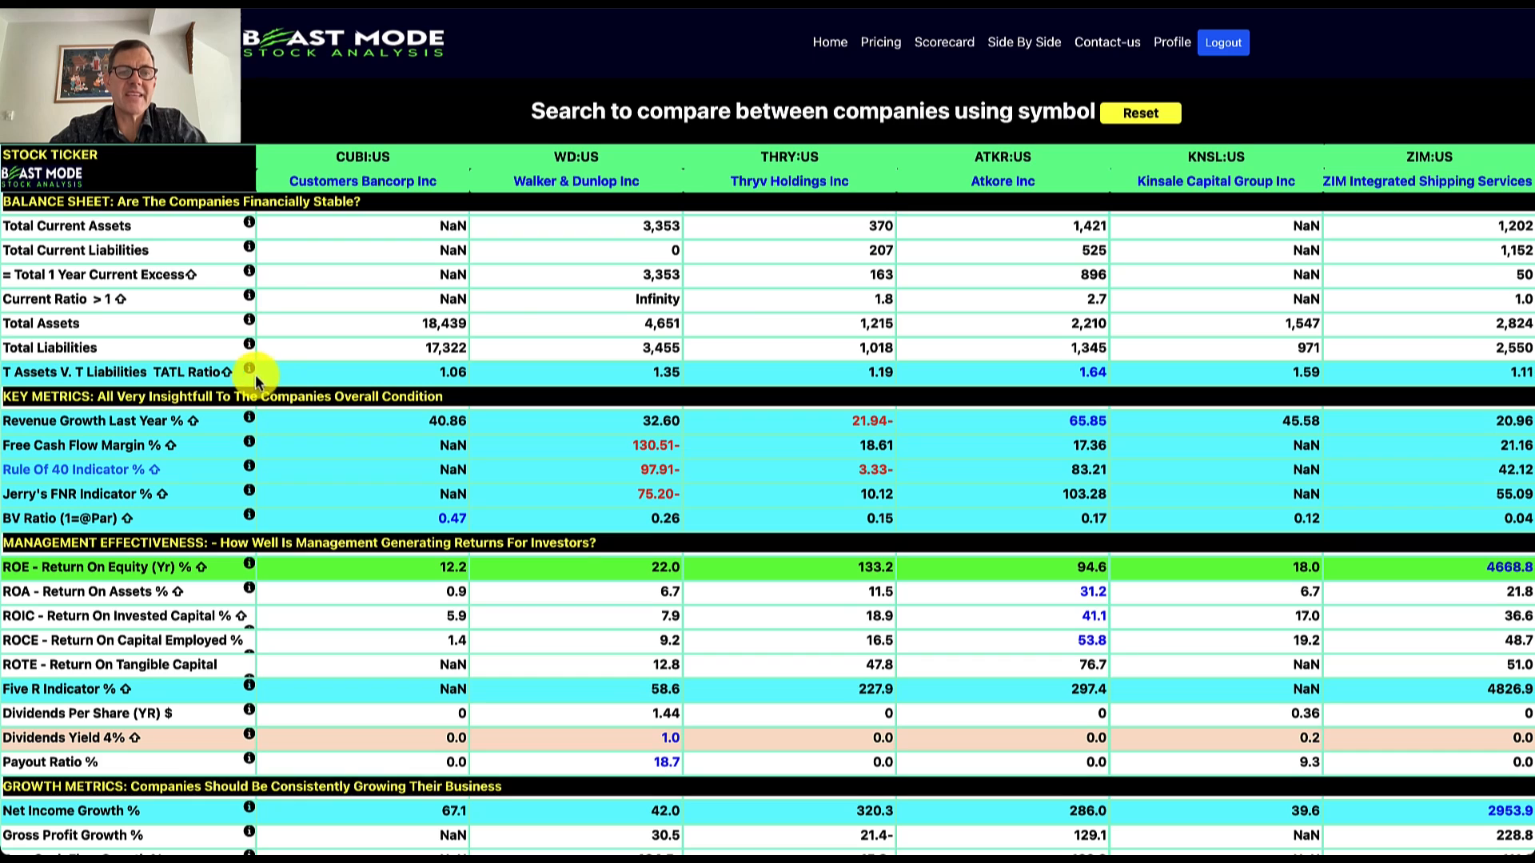
Review the companies' balance sheet and key metrics, checking the explanations of the TATL Ratio, Free Cash Flow Margin and Jerry's FNR Indicator
mouse_move(250, 369)
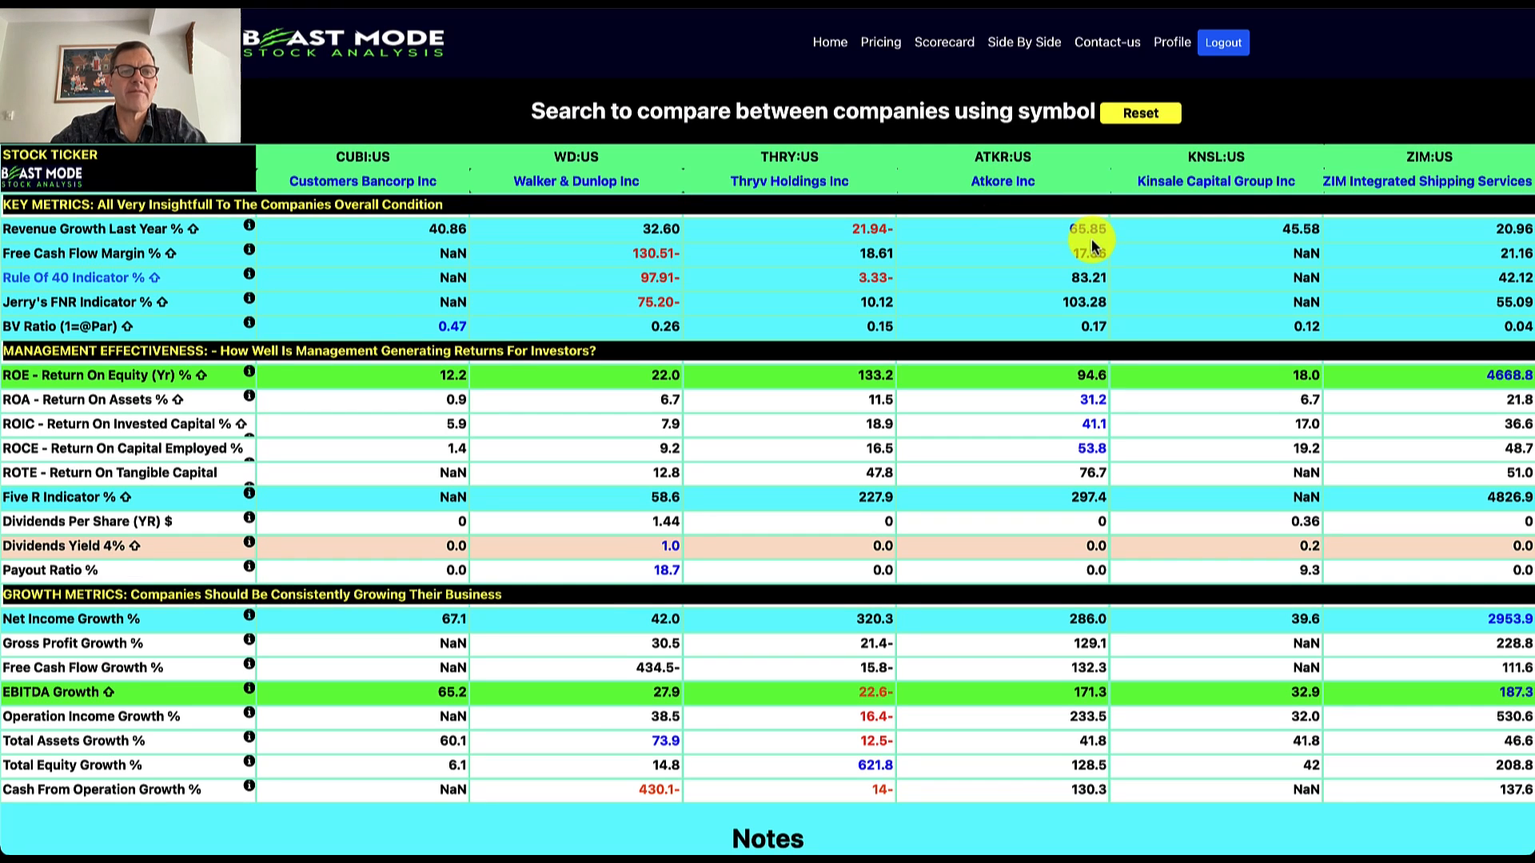
mouse_move(248, 248)
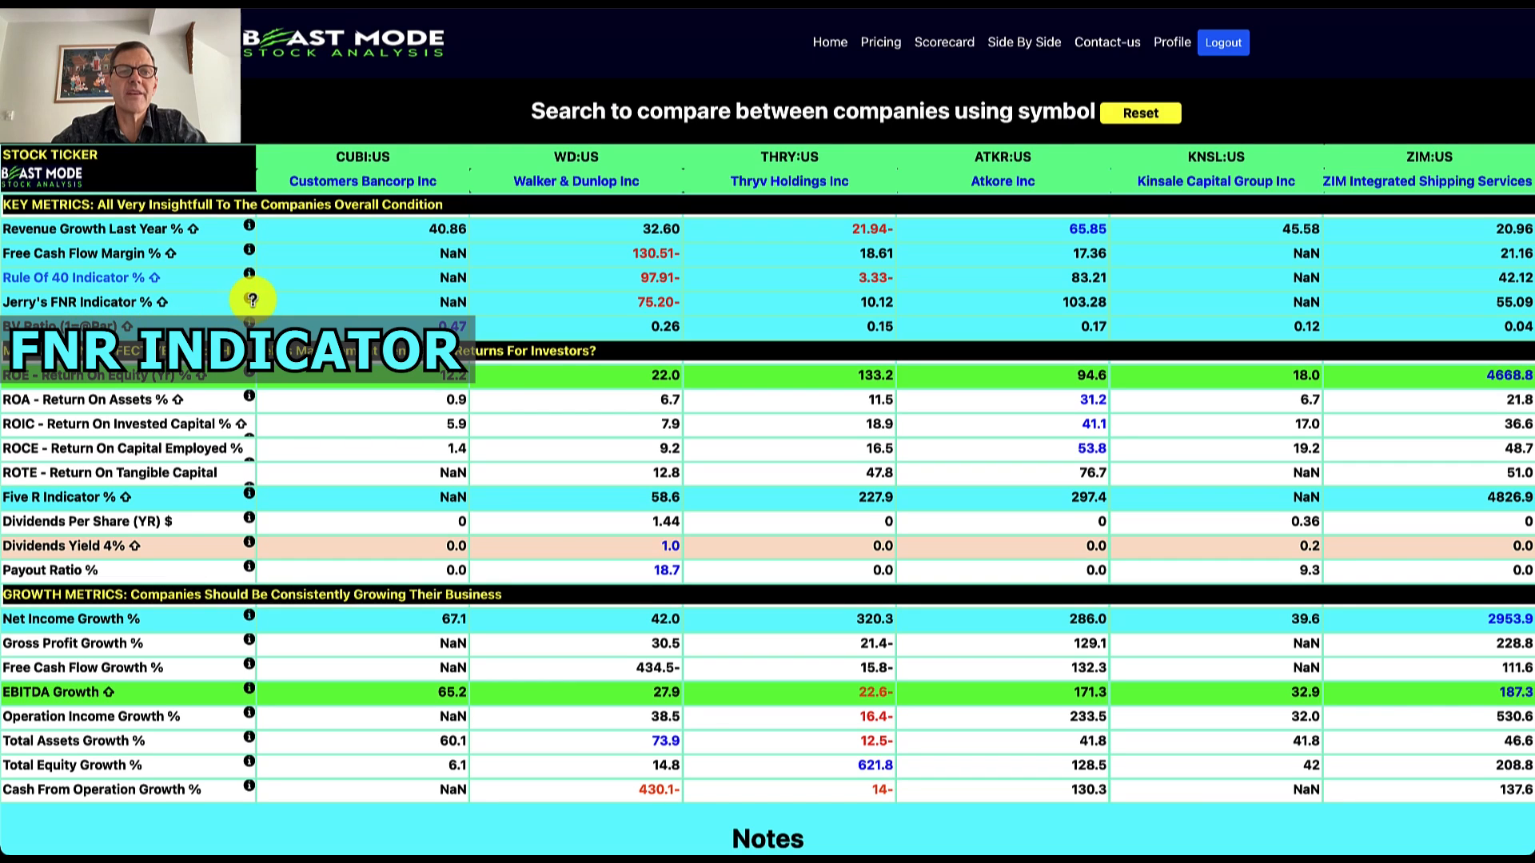
mouse_move(252, 300)
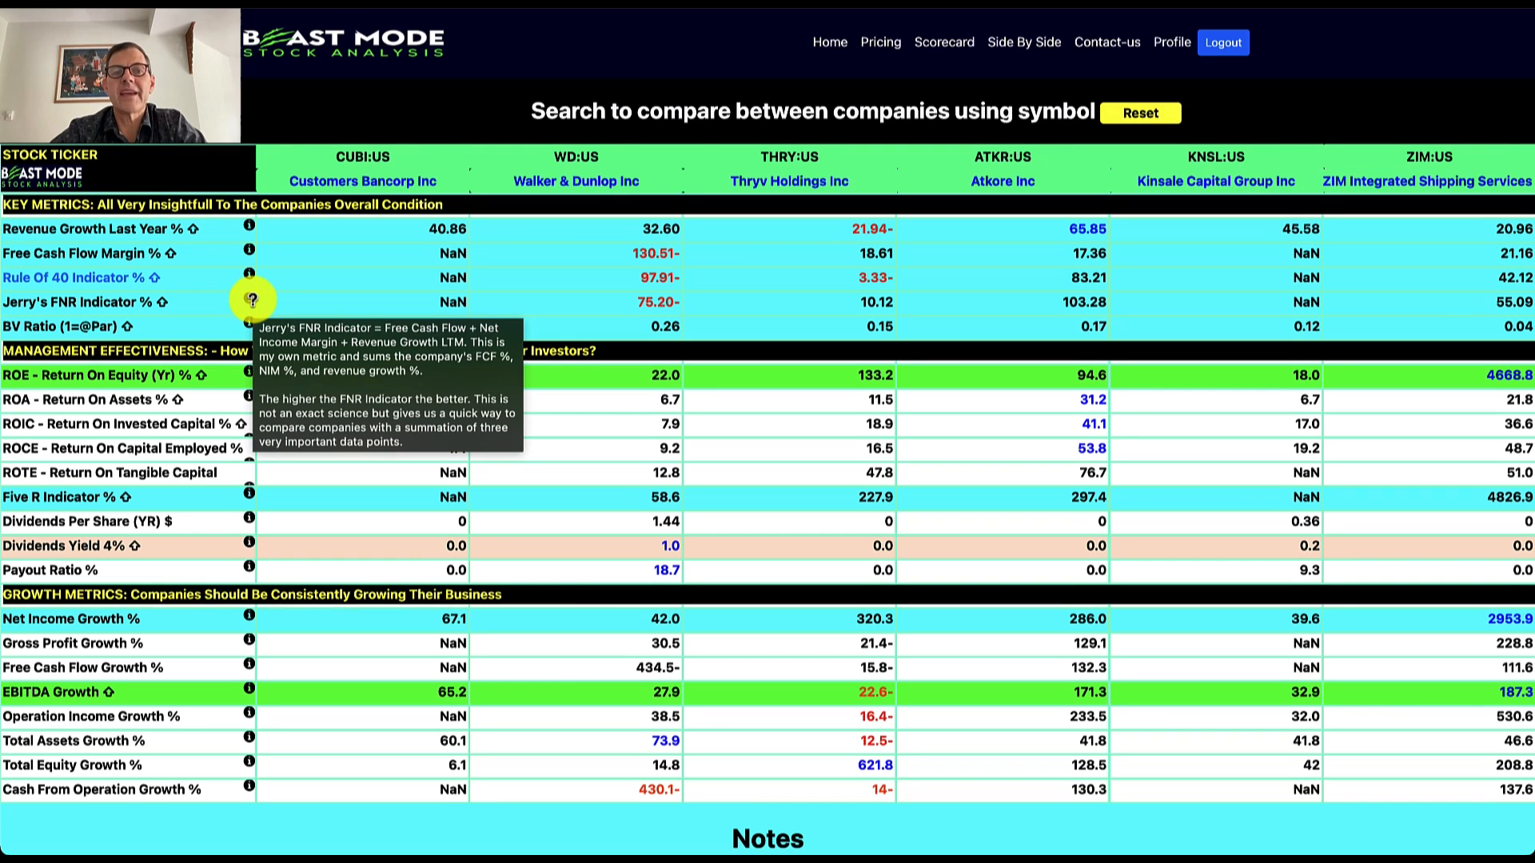